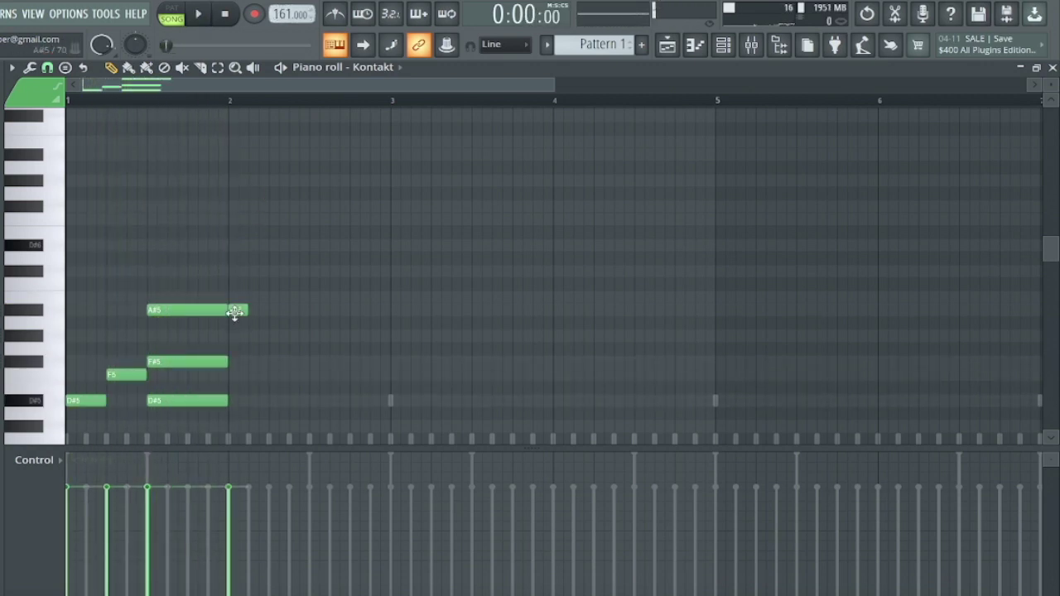
Add a second D#5, F#5 and A#5 chord at the start of bar 2 and start playback.
{"action": "left_click_drag", "start_coordinate": [196, 309], "coordinate": [206, 454], "text": "ctrl"}
{"action": "key", "text": "ctrl+b"}
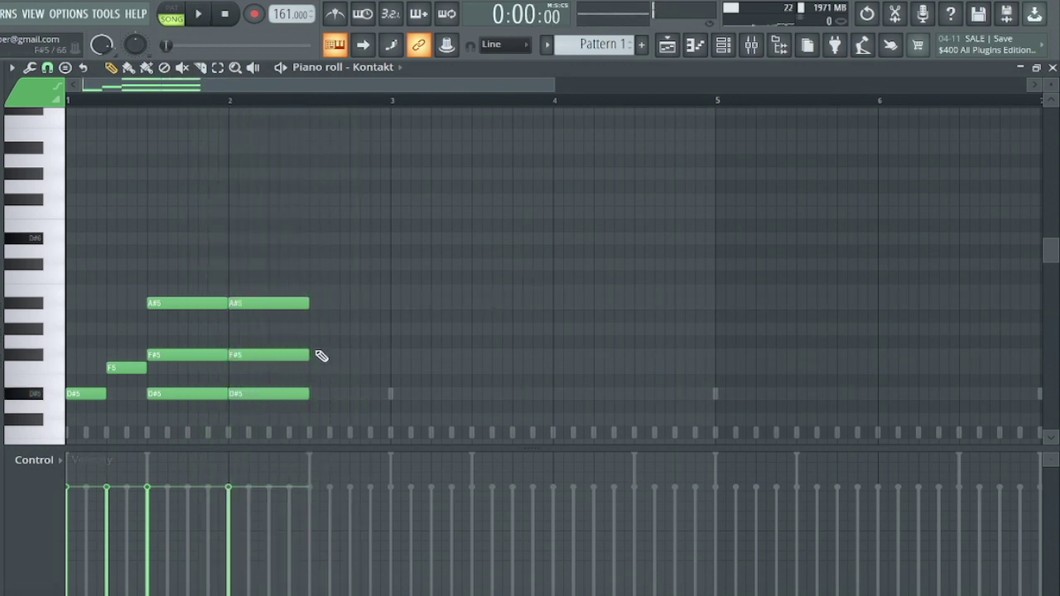
{"action": "key", "text": "space"}
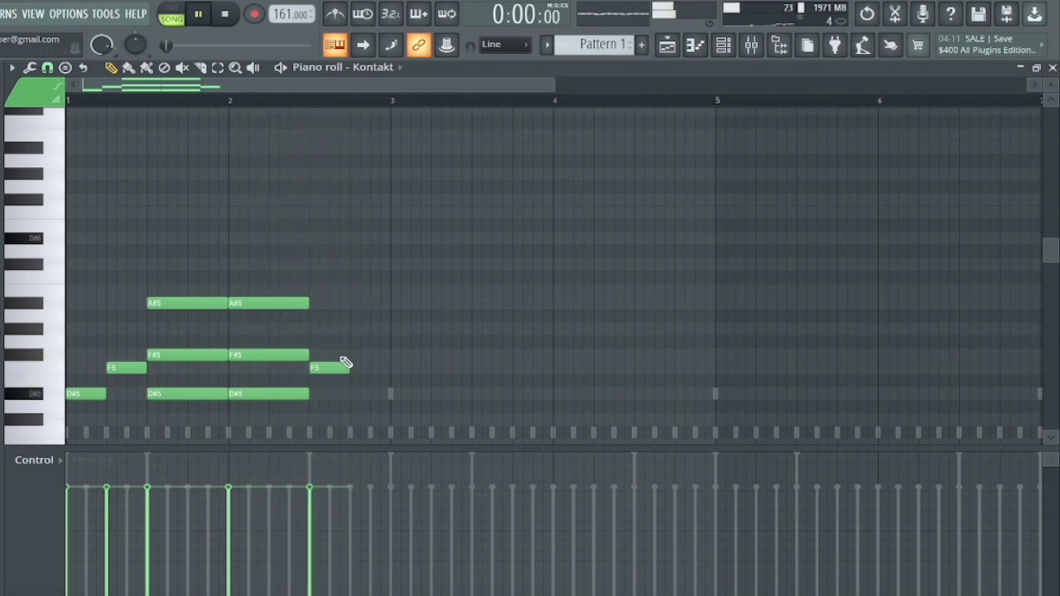
Replace the F5 note after the second chord with an A#5 note and add another one-beat note behind it.
{"action": "right_click", "coordinate": [327, 368]}
{"action": "left_click", "coordinate": [330, 355]}
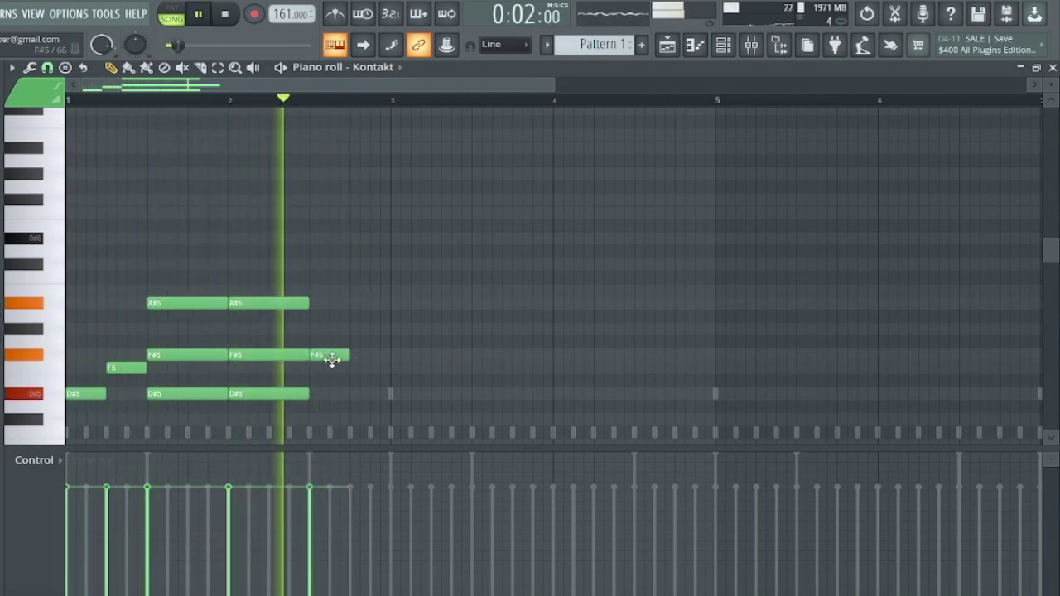
{"action": "left_click", "coordinate": [355, 367]}
{"action": "left_click_drag", "start_coordinate": [331, 355], "coordinate": [363, 296]}
Try the last note of bar 2 at several pitches and place it on D#5.
{"action": "key", "text": "shift+Up"}
{"action": "key", "text": "shift+Up"}
{"action": "key", "text": "shift+Up"}
{"action": "key", "text": "shift+Up"}
{"action": "key", "text": "shift+Down"}
{"action": "key", "text": "shift+Down"}
{"action": "key", "text": "shift+Down"}
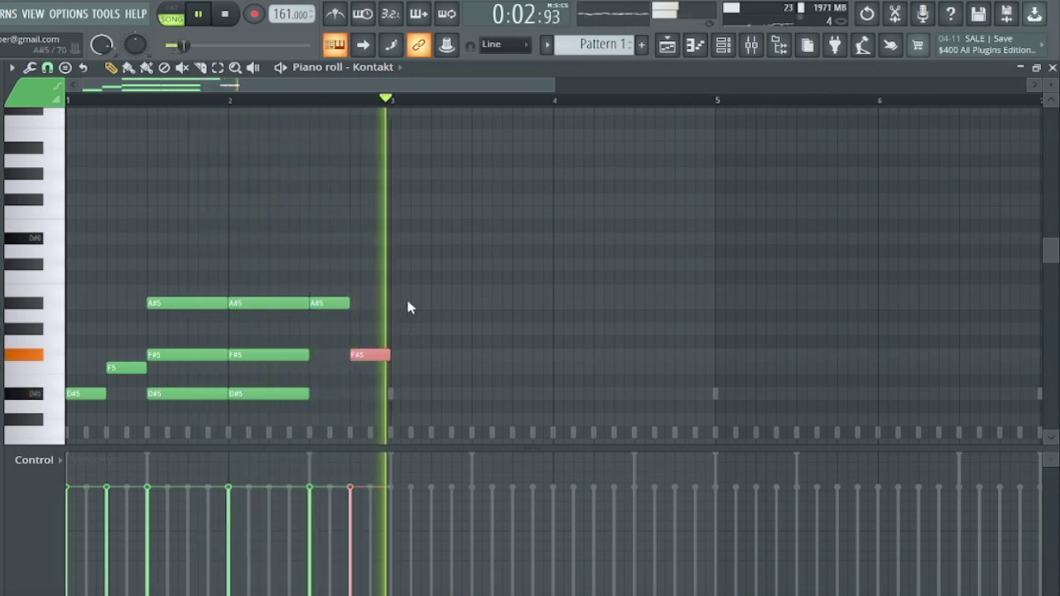
{"action": "key", "text": "shift+Down"}
{"action": "key", "text": "shift+Down"}
{"action": "key", "text": "shift+Down"}
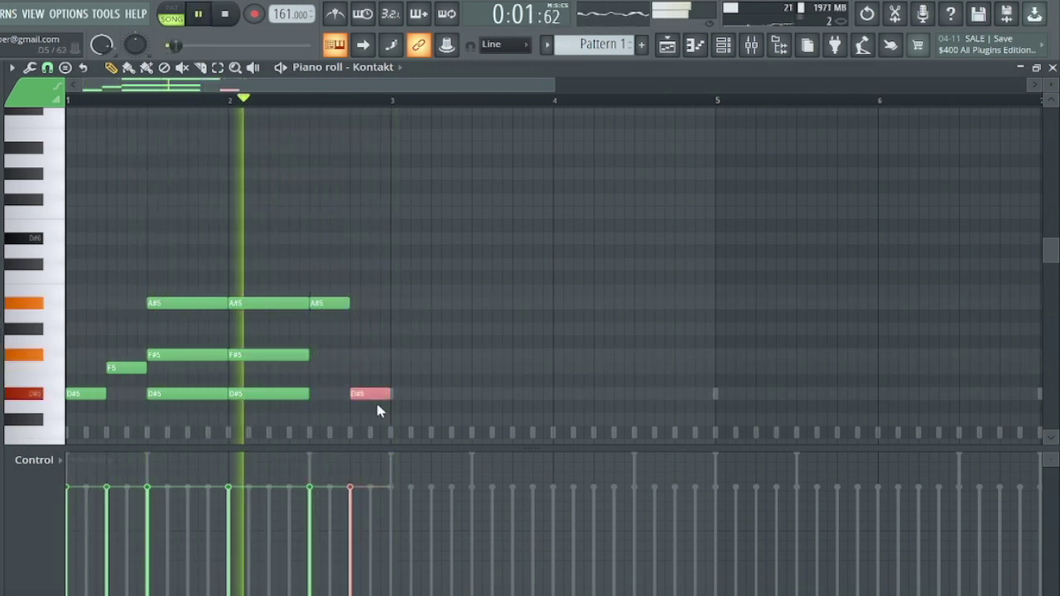
Duplicate the two-bar phrase, and delete all notes from bar 2 onwards.
{"action": "key", "text": "ctrl+b"}
{"action": "key", "text": "ctrl+d"}
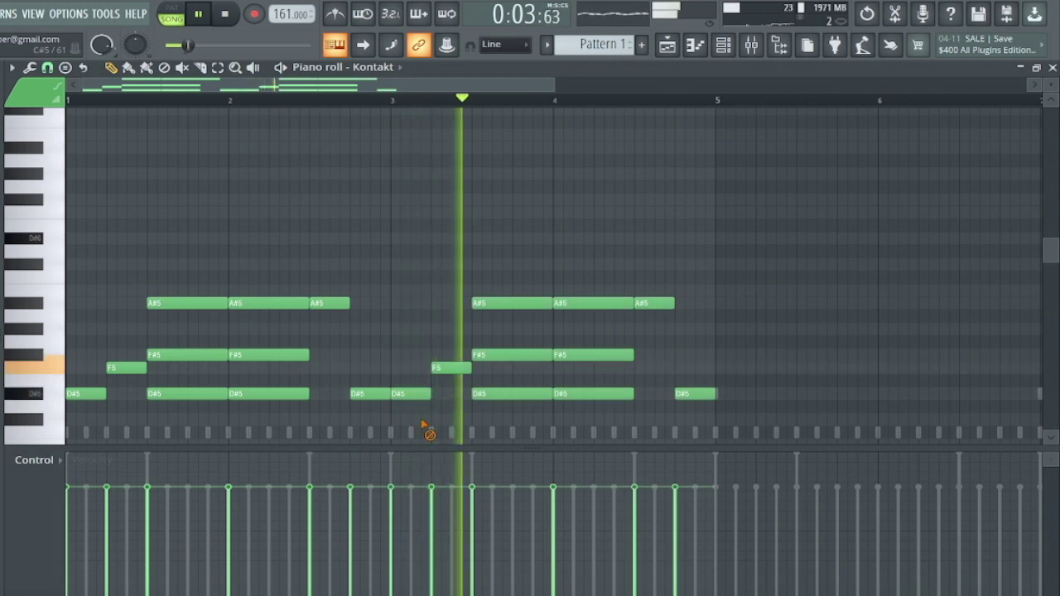
{"action": "left_click_drag", "start_coordinate": [303, 411], "coordinate": [917, 229]}
{"action": "key", "text": "Delete"}
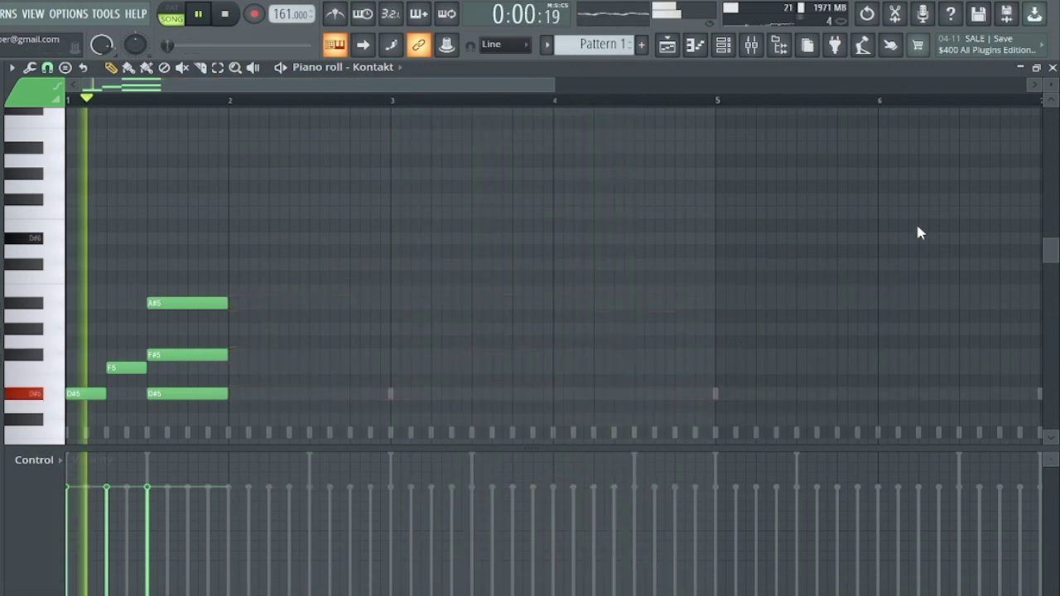
Duplicate the bar 1 phrase into bar 2 and delete the copied opening D#5 note.
{"action": "key", "text": "ctrl+b"}
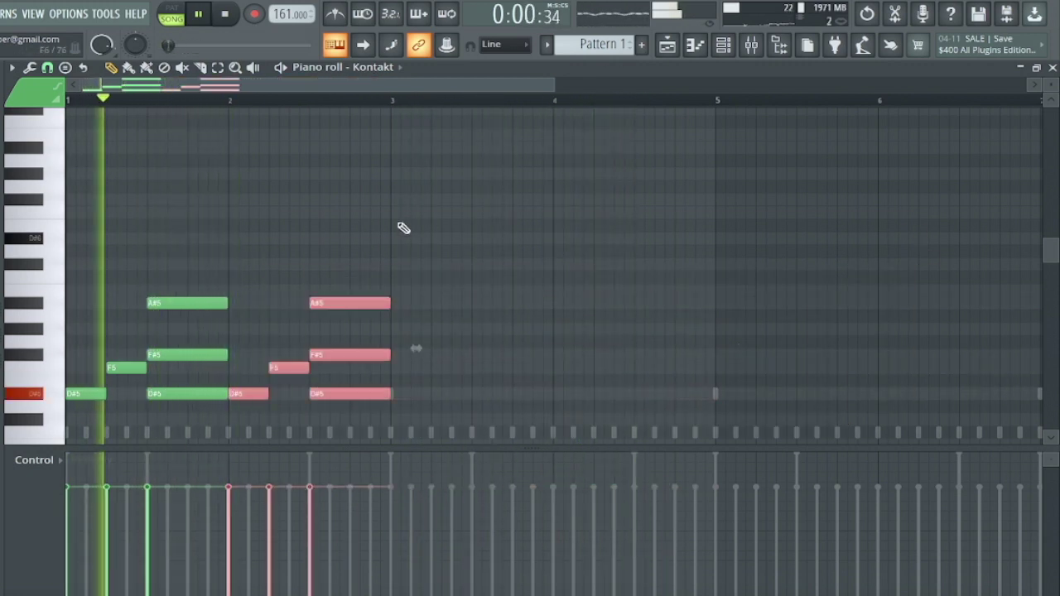
{"action": "left_click_drag", "start_coordinate": [245, 367], "coordinate": [278, 303]}
{"action": "key", "text": "Delete"}
Restart playback and shift the F5 note in bar 2 one beat earlier, to the start of the bar.
{"action": "key", "text": "space"}
{"action": "key", "text": "space"}
{"action": "key", "text": "shift+Left"}
{"action": "key", "text": "shift+Left"}
{"action": "key", "text": "shift+Left"}
{"action": "key", "text": "shift+Left"}
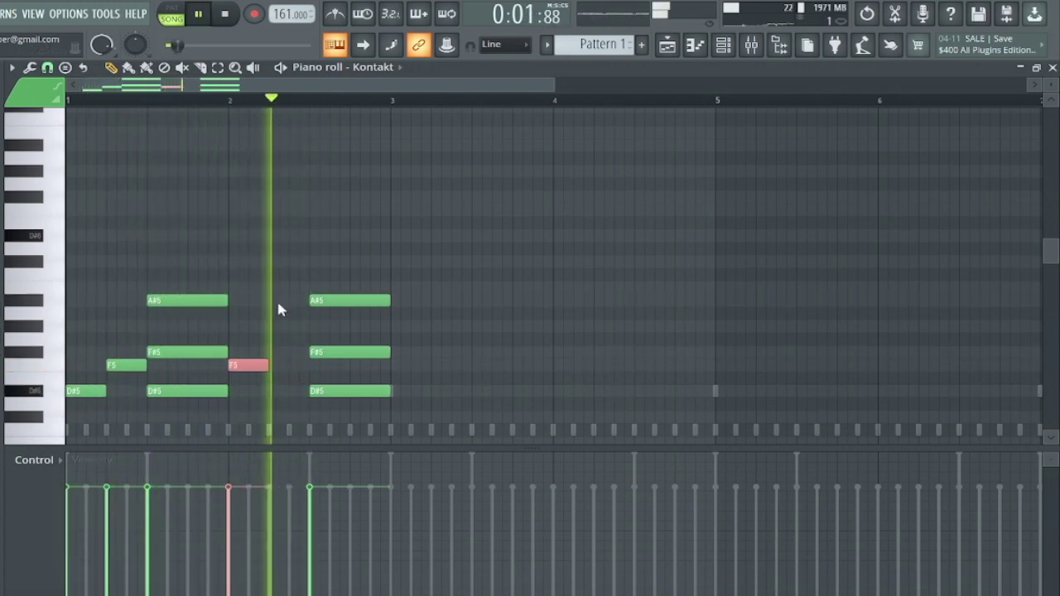
Shift the D#5, F#5 and A#5 chord in bar 2 one beat earlier so it directly follows the F5 note.
{"action": "key", "text": "space"}
{"action": "key", "text": "space"}
{"action": "left_click_drag", "start_coordinate": [293, 361], "coordinate": [366, 407]}
{"action": "key", "text": "shift+Left"}
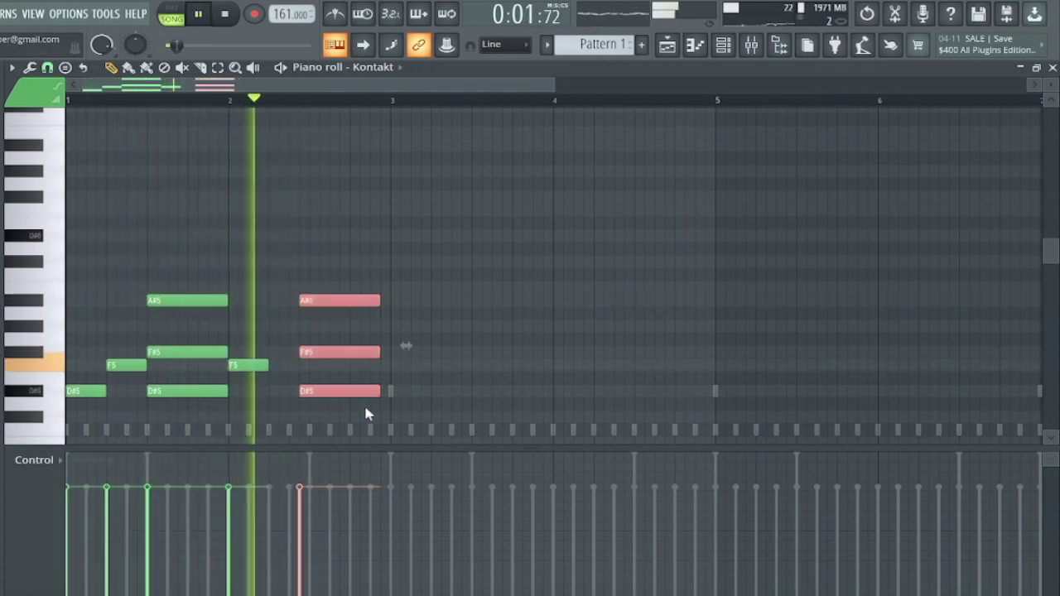
{"action": "key", "text": "space"}
{"action": "key", "text": "shift+Left"}
{"action": "key", "text": "shift+Left"}
{"action": "key", "text": "shift+Left"}
{"action": "key", "text": "space"}
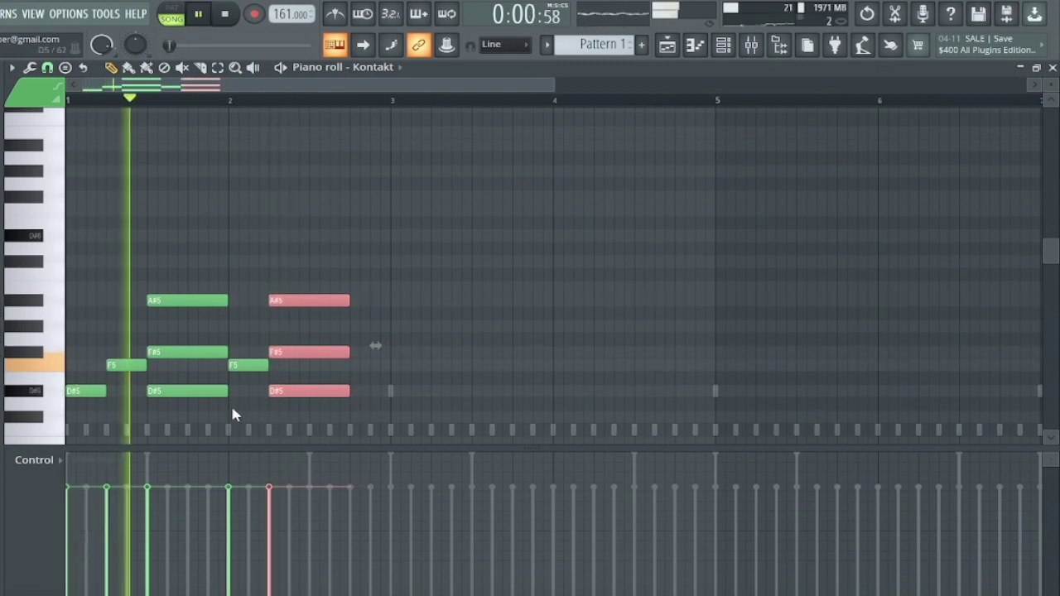
Shift the F5 note and the chord in bar 2 back one beat later.
{"action": "left_click_drag", "start_coordinate": [233, 408], "coordinate": [402, 291]}
{"action": "key", "text": "shift+Right"}
{"action": "key", "text": "shift+Right"}
{"action": "key", "text": "shift+Right"}
{"action": "key", "text": "shift+Right"}
{"action": "right_click", "coordinate": [438, 287]}
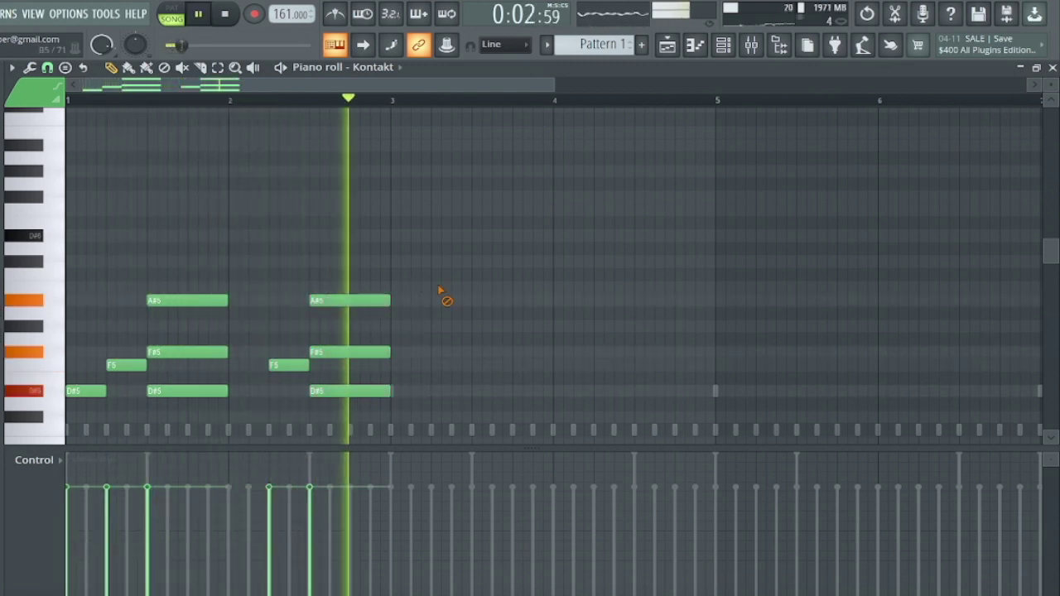
Duplicate the two-bar phrase into bars 3 and 4 and shorten every note to half a beat.
{"action": "key", "text": "ctrl+b"}
{"action": "right_click", "coordinate": [593, 173]}
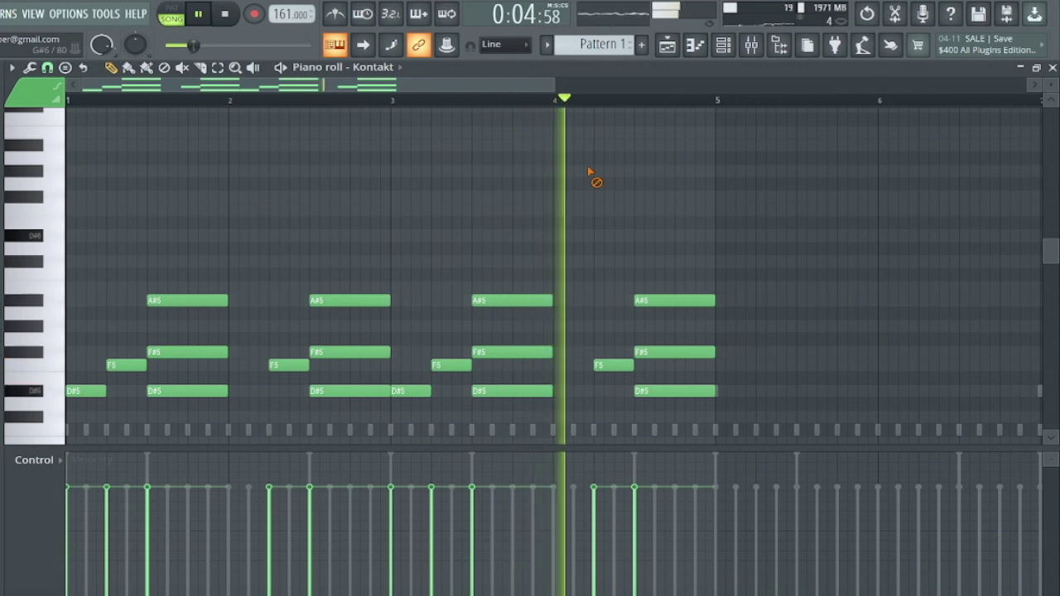
{"action": "key", "text": "shift+d"}
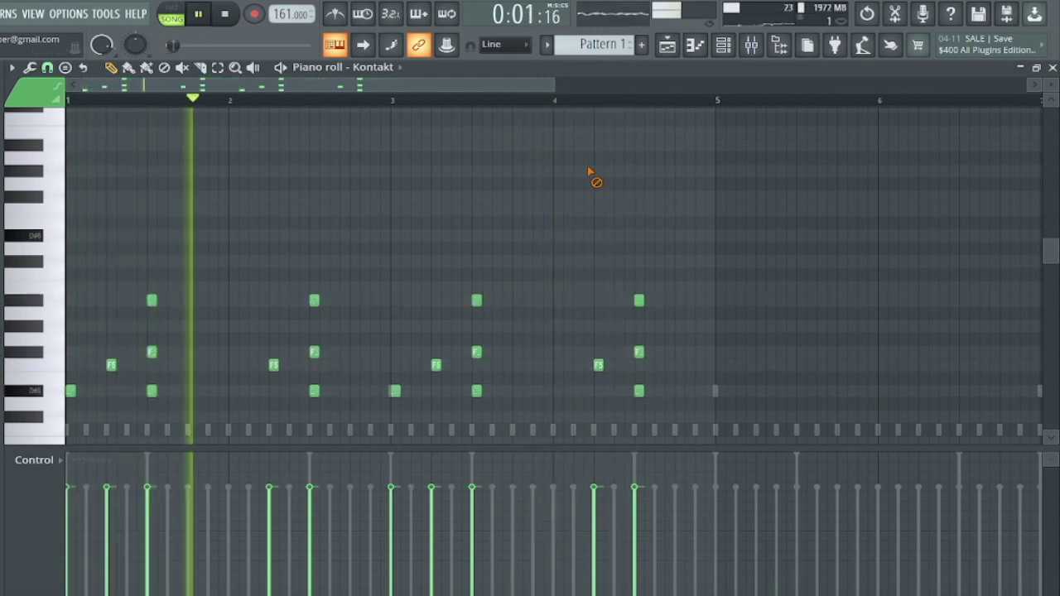
{"action": "left_click_drag", "start_coordinate": [710, 229], "coordinate": [86, 386]}
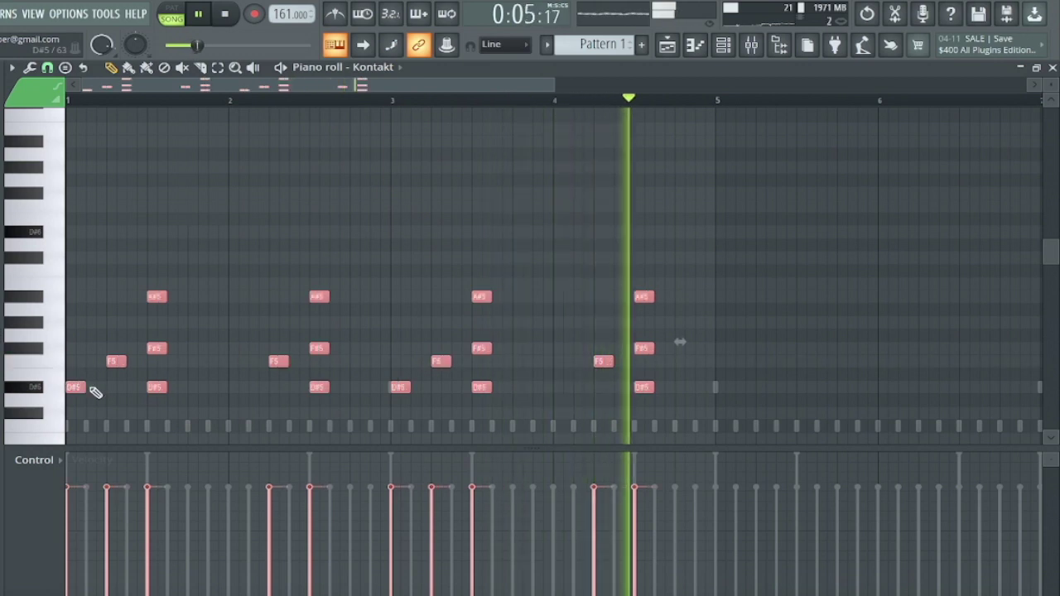
{"action": "key", "text": "space"}
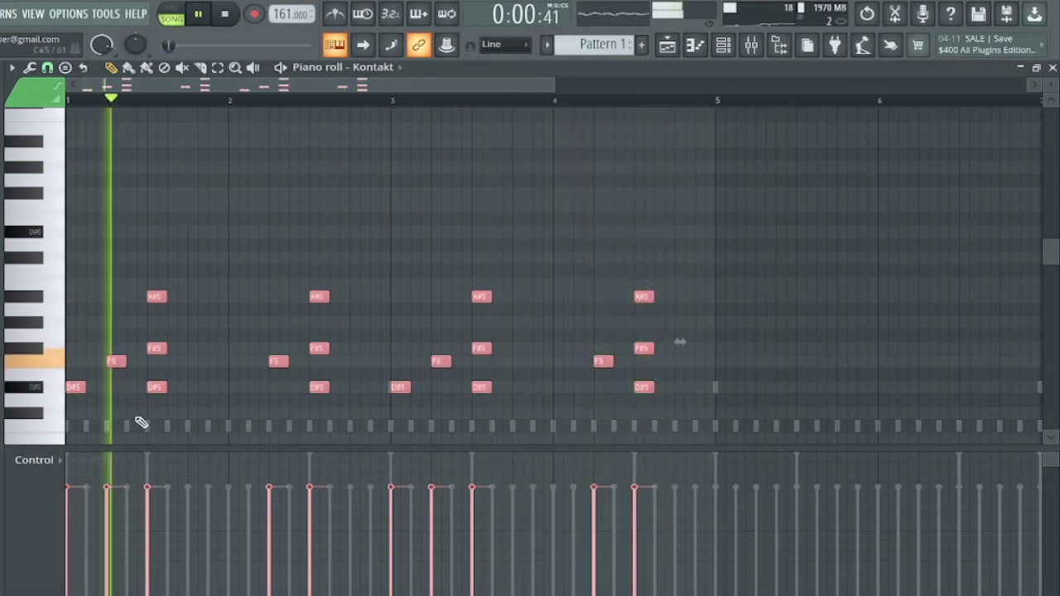
{"action": "right_click", "coordinate": [138, 419]}
Preview the Strumizer on the chords and close it without applying the effect.
{"action": "key", "text": "alt+s"}
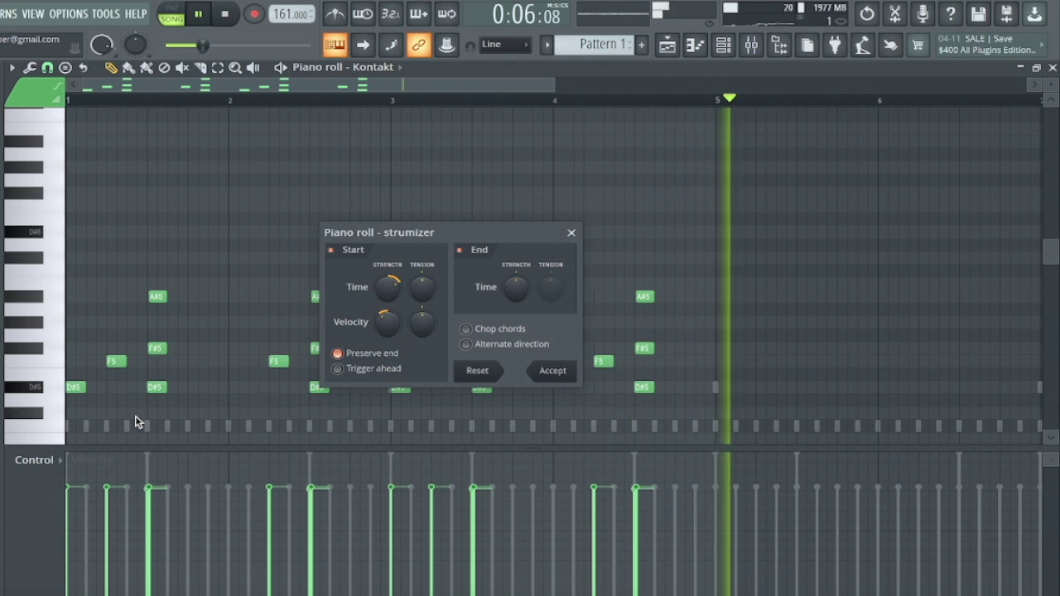
{"action": "left_click", "coordinate": [571, 233]}
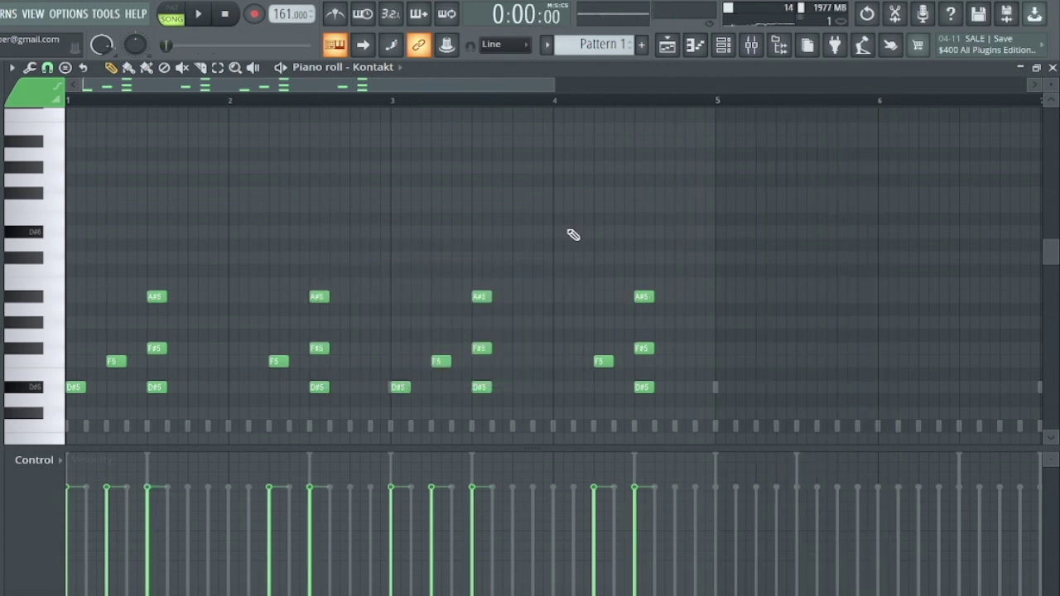
Try the Kontakt melody one octave higher, and transpose it back down an octave.
{"action": "key", "text": "ctrl+Up"}
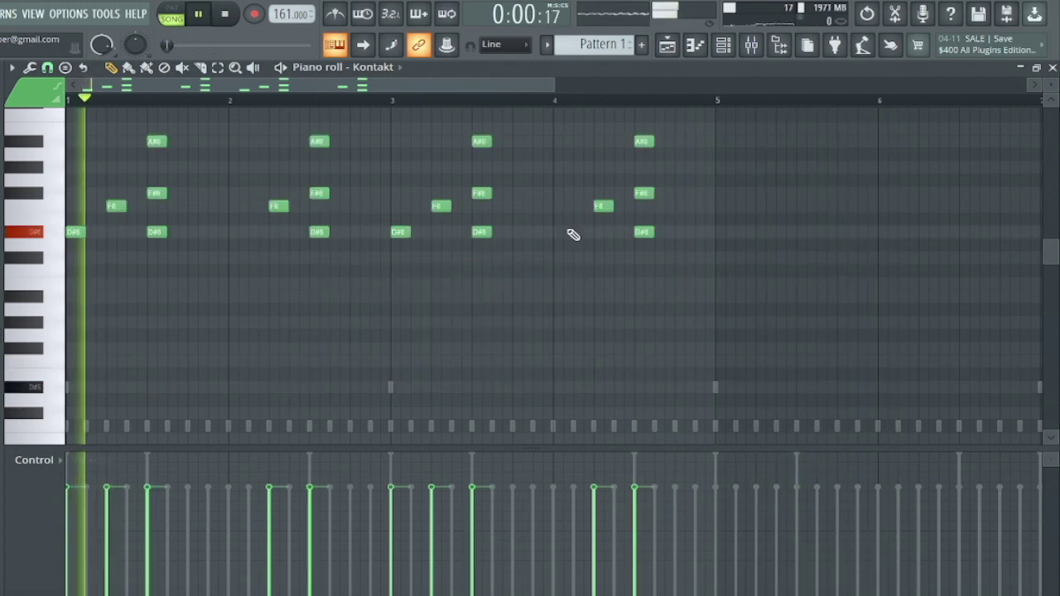
{"action": "scroll", "coordinate": [572, 265], "scroll_direction": "up", "scroll_amount": 3}
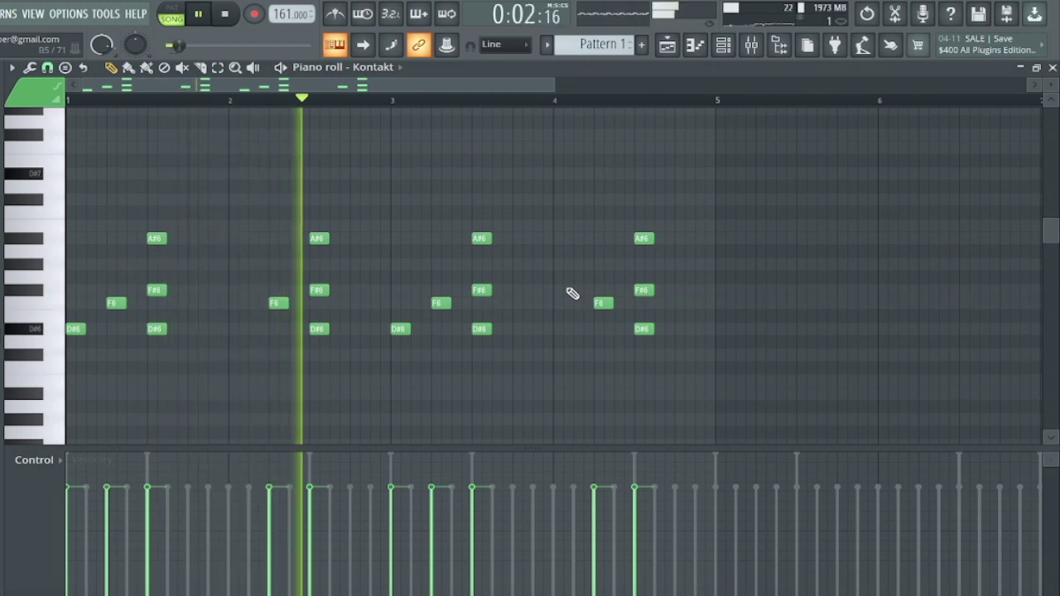
{"action": "key", "text": "ctrl+Down"}
{"action": "key", "text": "space"}
{"action": "key", "text": "space"}
{"action": "scroll", "coordinate": [583, 317], "scroll_direction": "down", "scroll_amount": 5}
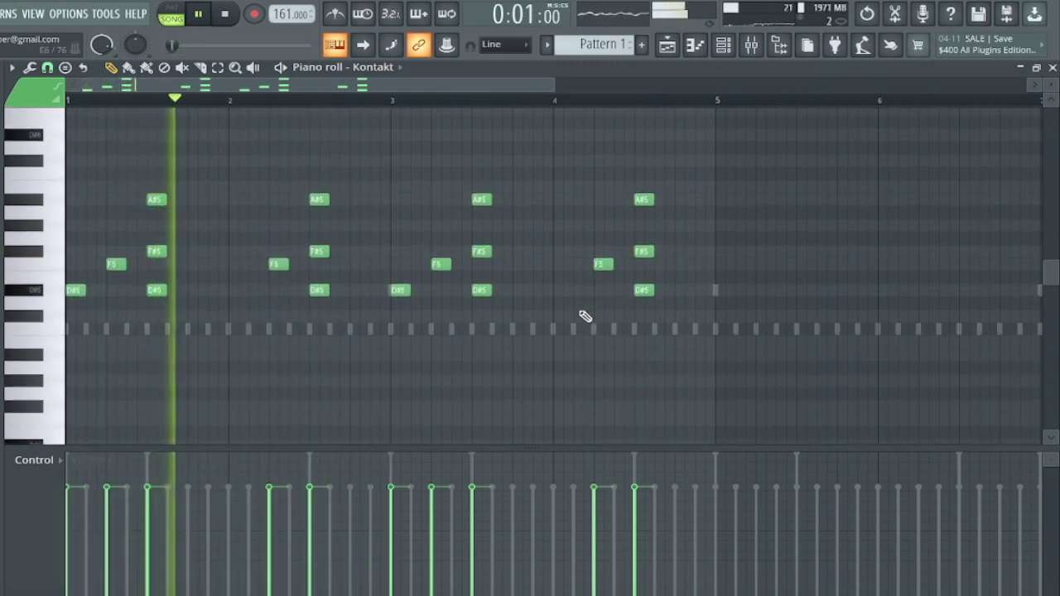
Inspect the sampler settings of the Tubular Bell 1 channel and return to its piano roll.
{"action": "scroll", "coordinate": [585, 318], "scroll_direction": "down", "scroll_amount": 3, "text": "ctrl"}
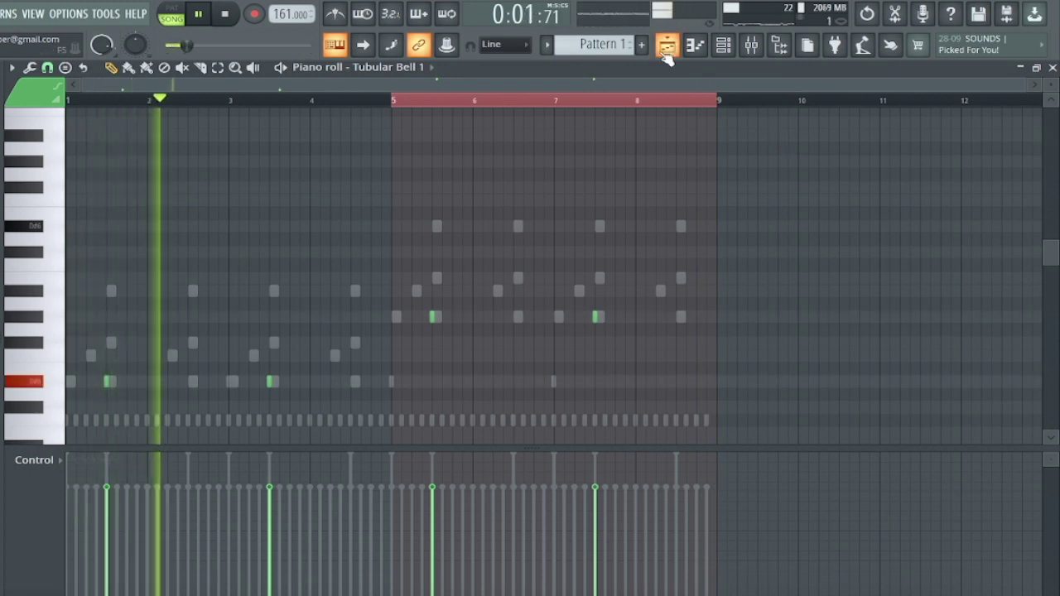
{"action": "key", "text": "F6"}
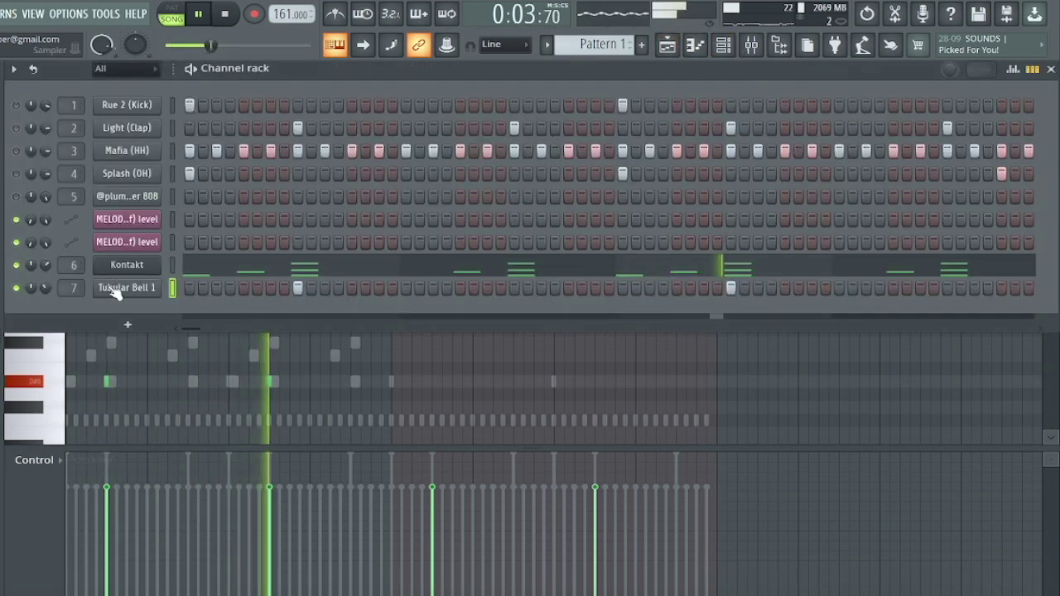
{"action": "left_click", "coordinate": [115, 288]}
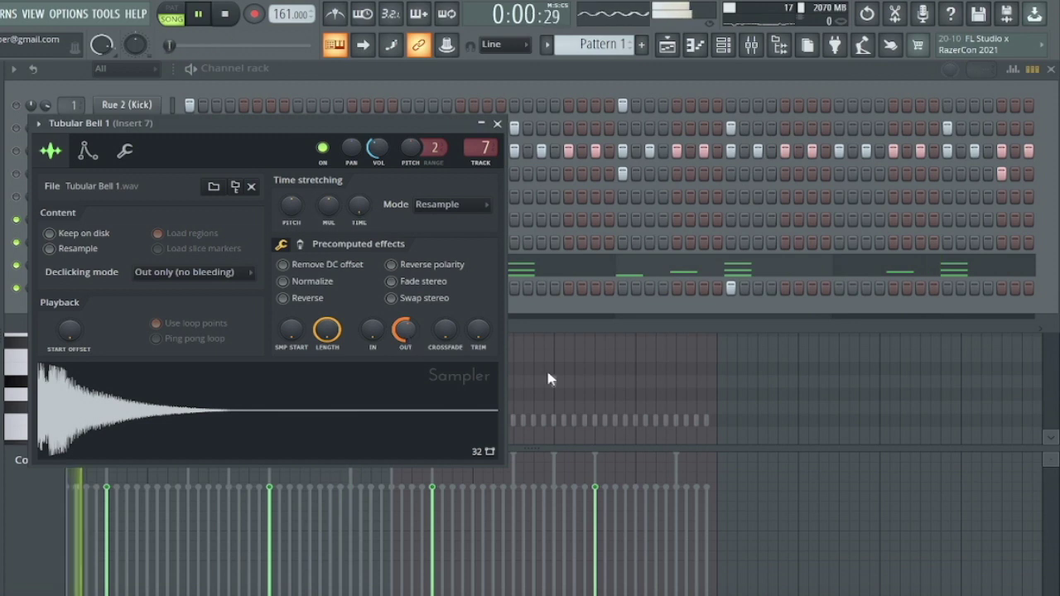
{"action": "right_click", "coordinate": [656, 397]}
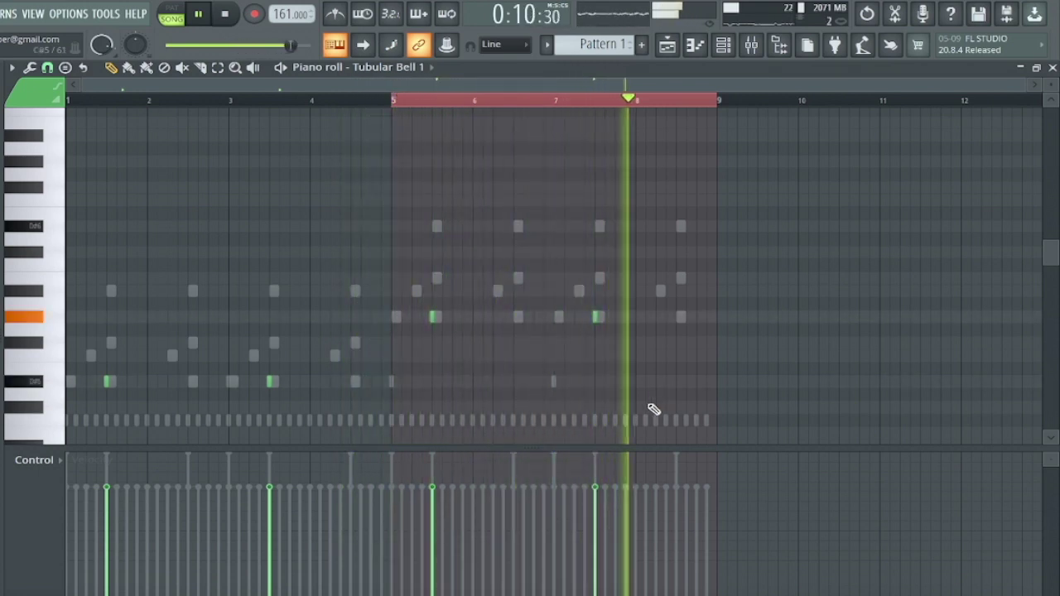
View the playlist arrangement and the channel rack, and toggle playback.
{"action": "left_click", "coordinate": [669, 48]}
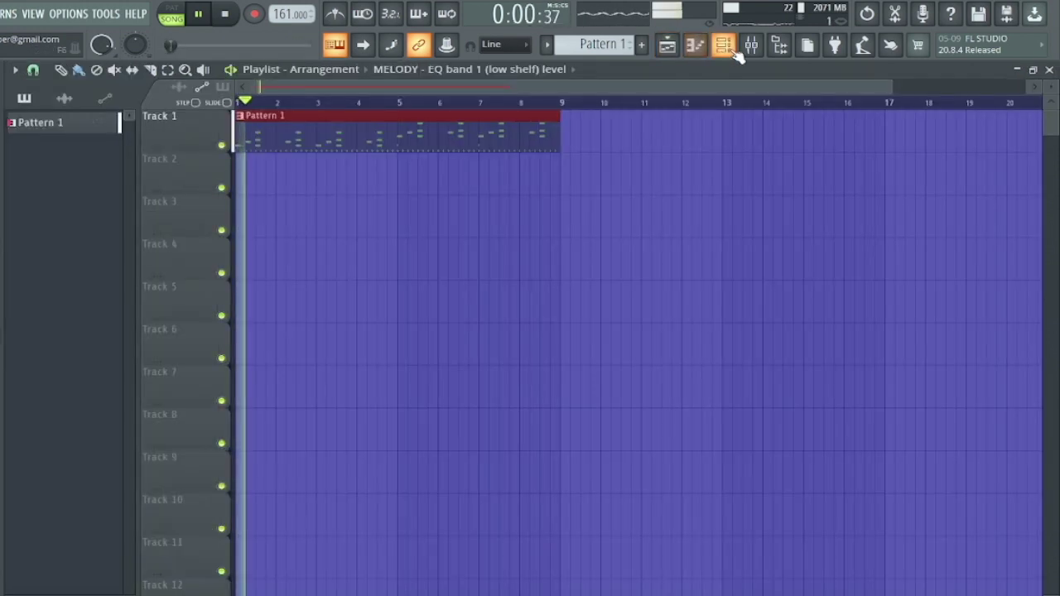
{"action": "left_click", "coordinate": [725, 47]}
{"action": "key", "text": "space"}
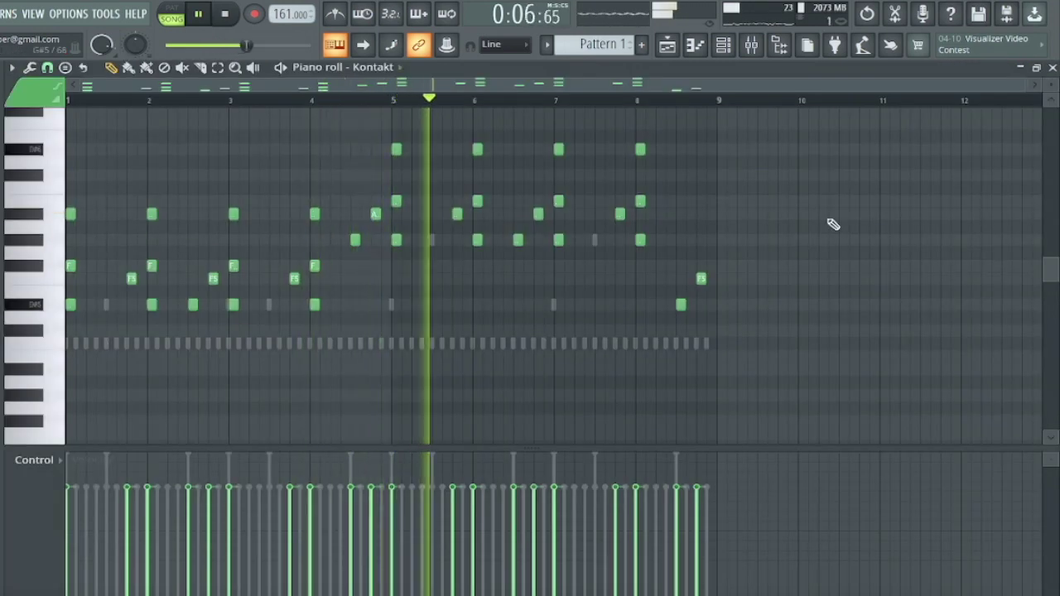
In the Tubular Bell 1 piano roll, copy the four notes to the starts of bars 1, 3, 5 and 7.
{"action": "left_click", "coordinate": [666, 45]}
{"action": "left_click", "coordinate": [722, 47]}
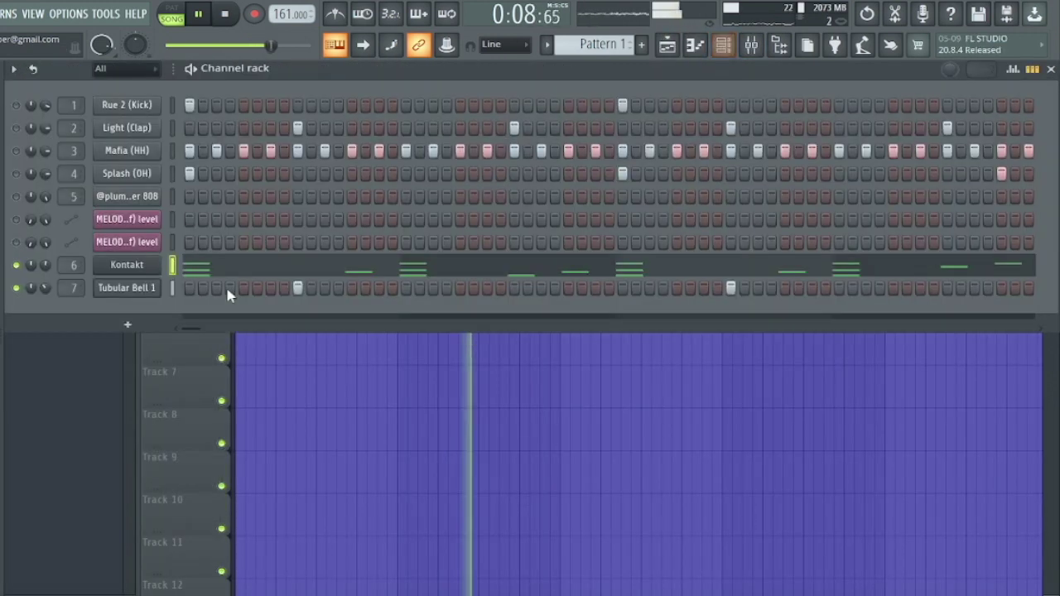
{"action": "right_click", "coordinate": [147, 297]}
{"action": "left_click", "coordinate": [190, 297]}
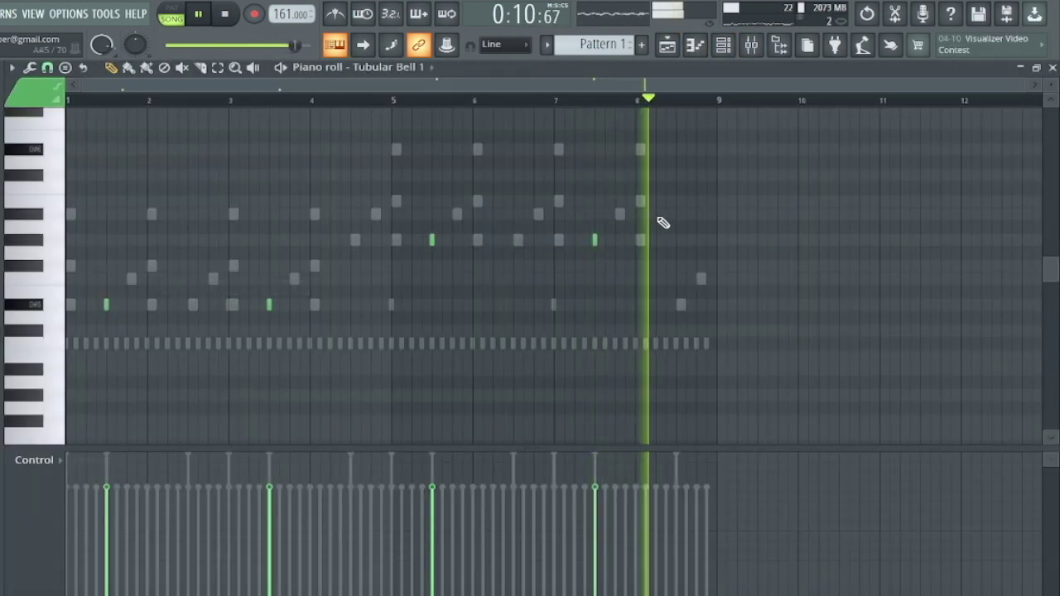
{"action": "left_click_drag", "start_coordinate": [105, 304], "coordinate": [65, 304]}
{"action": "key", "text": "ctrl+z"}
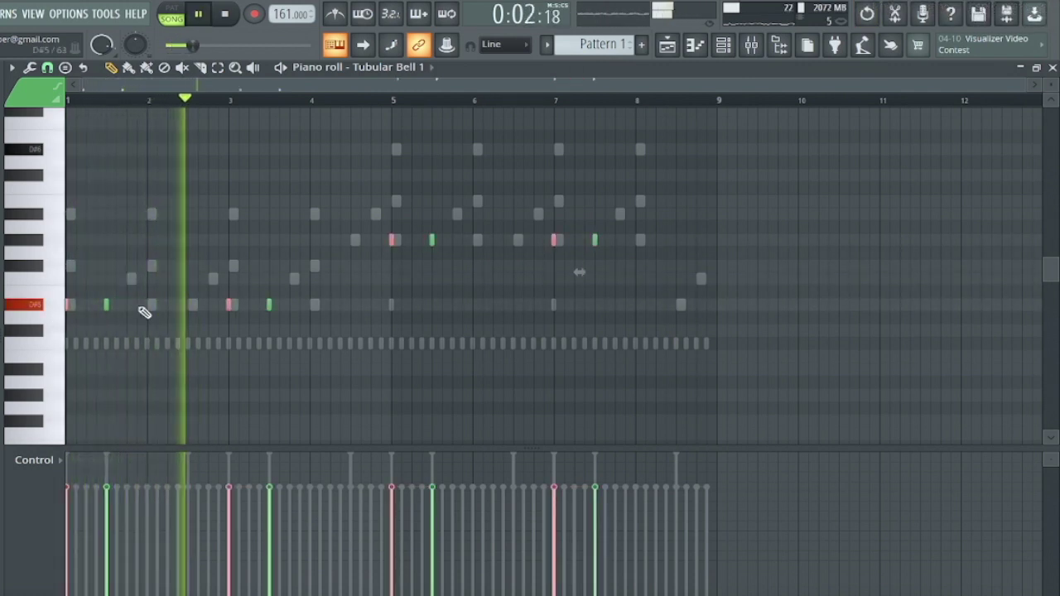
Delete the original mid-bar Tubular Bell 1 notes in bars 1, 3, 5 and 7.
{"action": "left_click", "coordinate": [105, 306], "text": "ctrl"}
{"action": "left_click_drag", "start_coordinate": [249, 310], "coordinate": [370, 289], "text": "ctrl+shift"}
{"action": "key", "text": "Delete"}
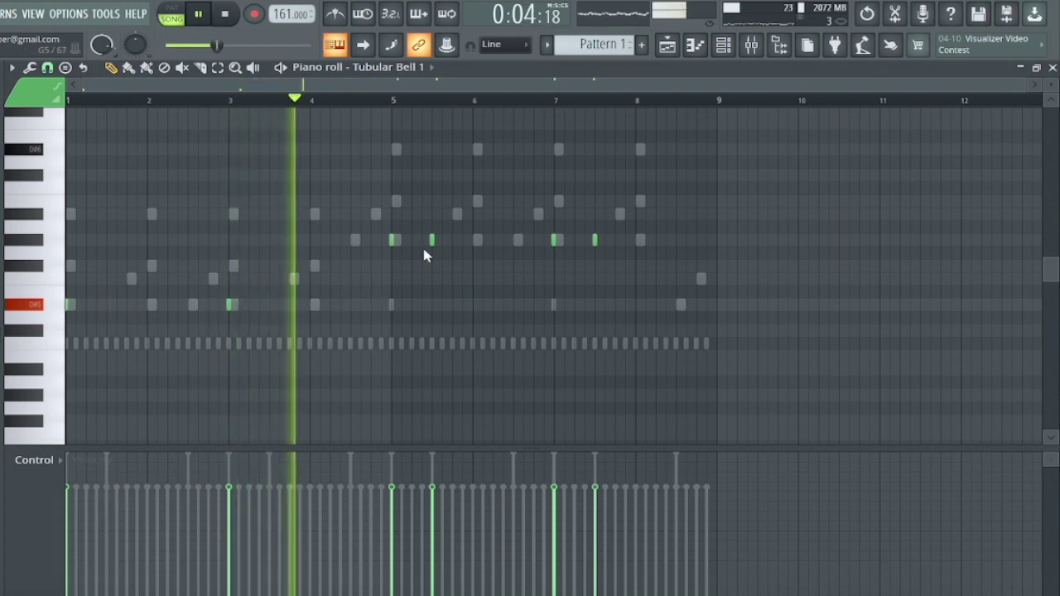
{"action": "left_click", "coordinate": [432, 239], "text": "ctrl"}
{"action": "key", "text": "Delete"}
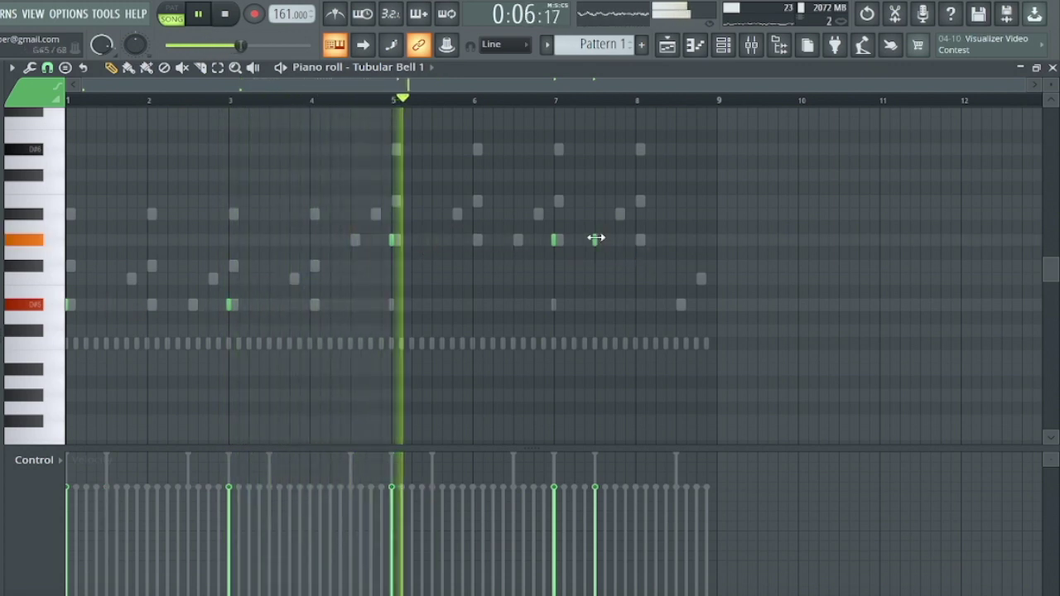
{"action": "right_click", "coordinate": [596, 239]}
In the 808 channel's piano roll, add a one-beat C#5 note on the last beat of bar 4.
{"action": "left_click", "coordinate": [669, 46]}
{"action": "left_click", "coordinate": [720, 50]}
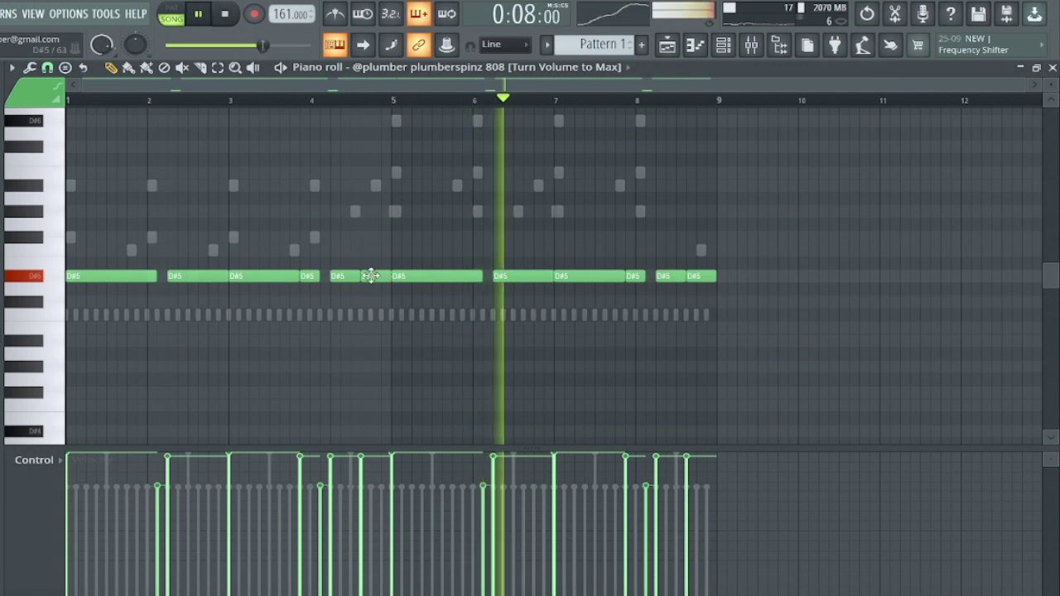
{"action": "left_click", "coordinate": [386, 303]}
{"action": "left_click_drag", "start_coordinate": [399, 303], "coordinate": [392, 302]}
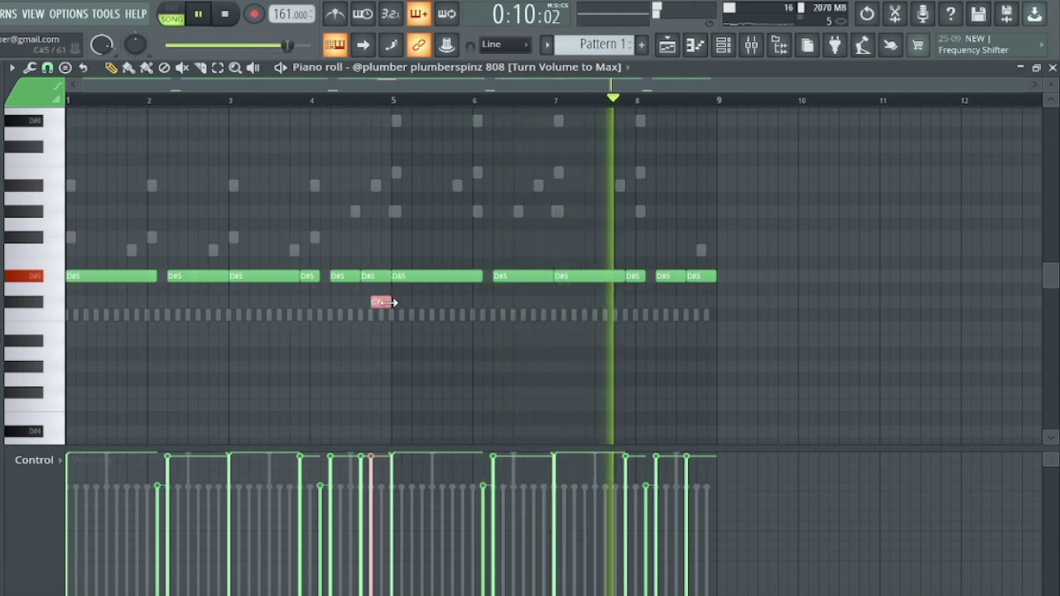
Turn the new 808 note at the end of bar 4 into a slide note and transpose it to D#4.
{"action": "double_click", "coordinate": [380, 303]}
{"action": "left_click", "coordinate": [358, 294]}
{"action": "key", "text": "Return"}
{"action": "key", "text": "shift+Up"}
{"action": "key", "text": "shift+Up"}
{"action": "key", "text": "ctrl+Down"}
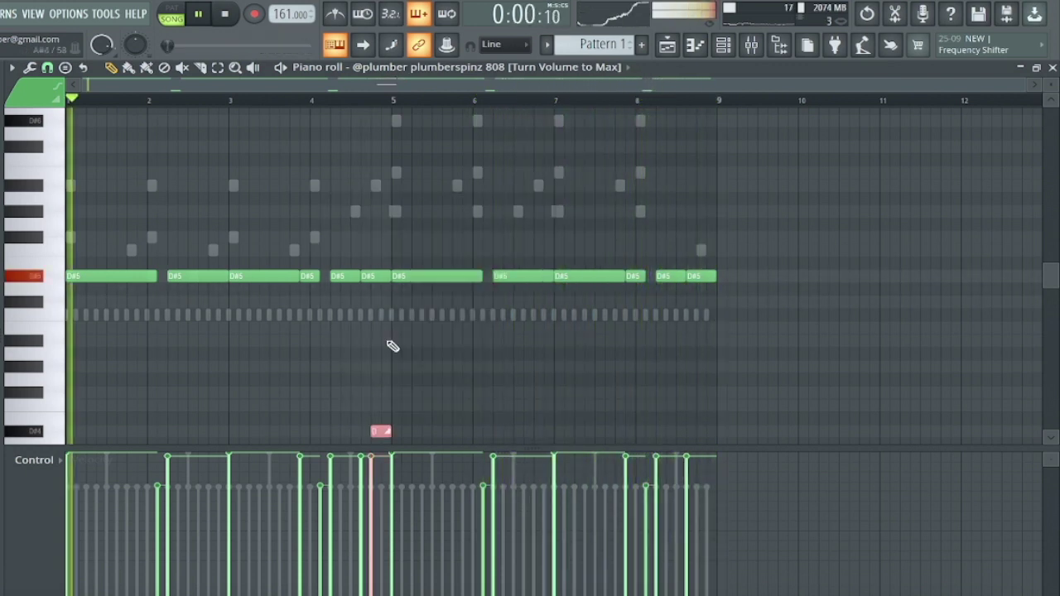
Raise a half-beat slide note at the end of bar 4 to D#6 and repeat bars 1–4 of the 808 line over bars 5–8.
{"action": "key", "text": "ctrl+Up"}
{"action": "key", "text": "ctrl+Up"}
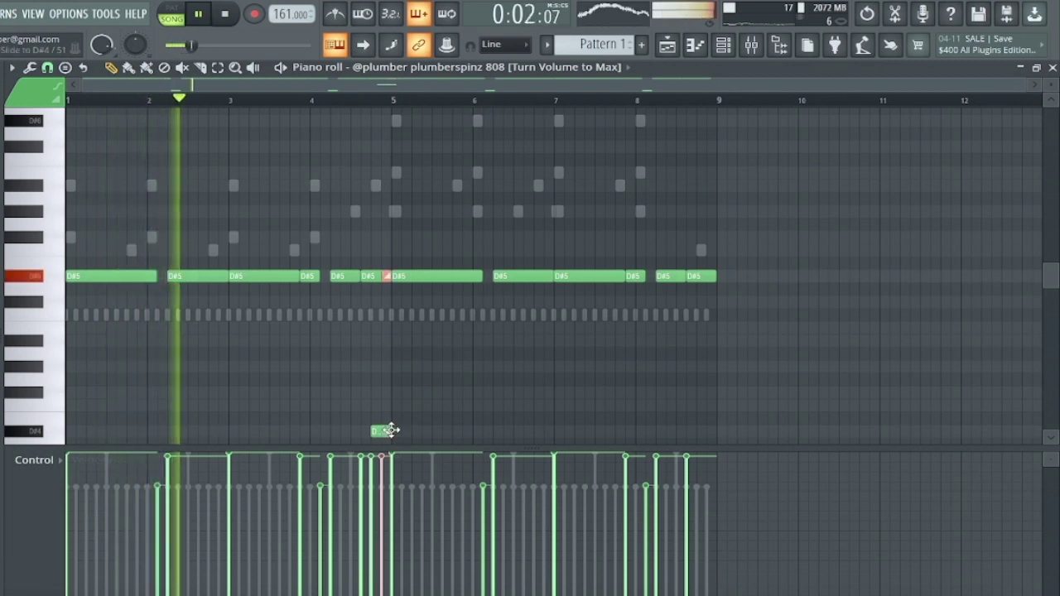
{"action": "left_click_drag", "start_coordinate": [412, 180], "coordinate": [996, 595], "text": "ctrl"}
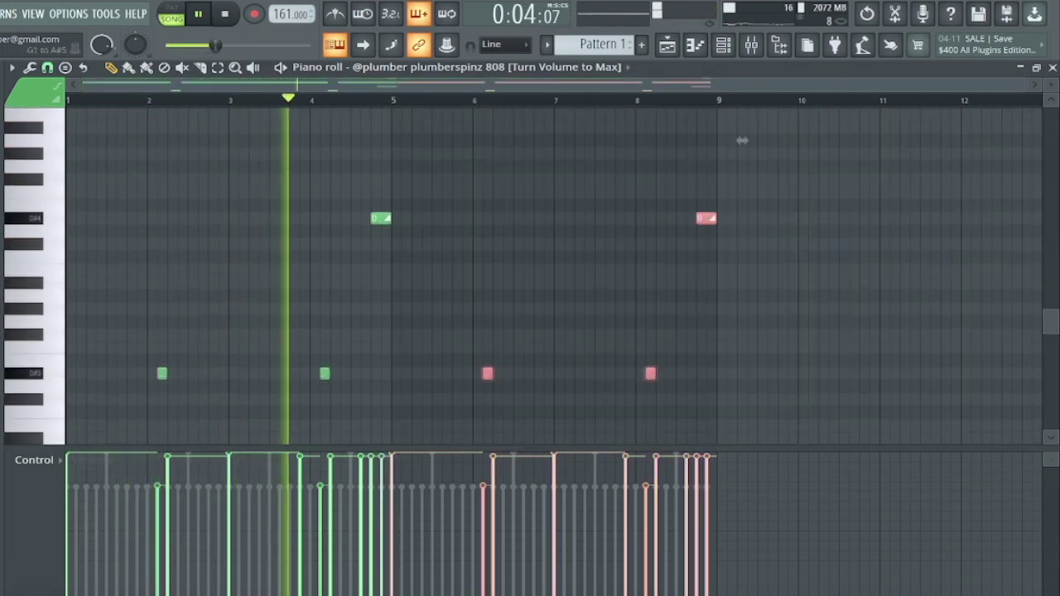
{"action": "scroll", "coordinate": [762, 383], "scroll_direction": "up", "scroll_amount": 5}
{"action": "left_click", "coordinate": [791, 353]}
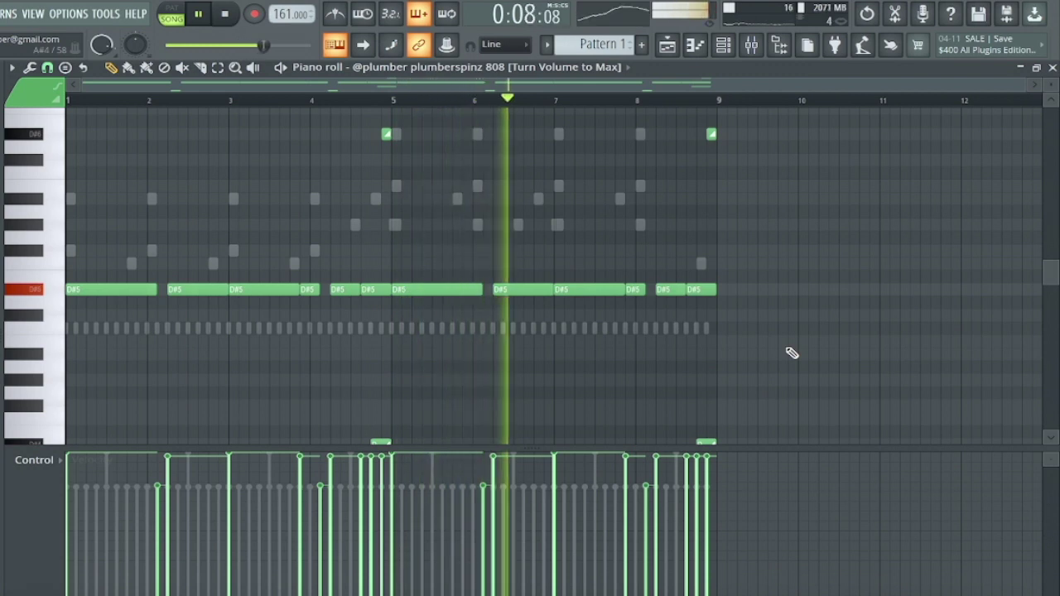
{"action": "scroll", "coordinate": [800, 260], "scroll_direction": "up", "scroll_amount": 3}
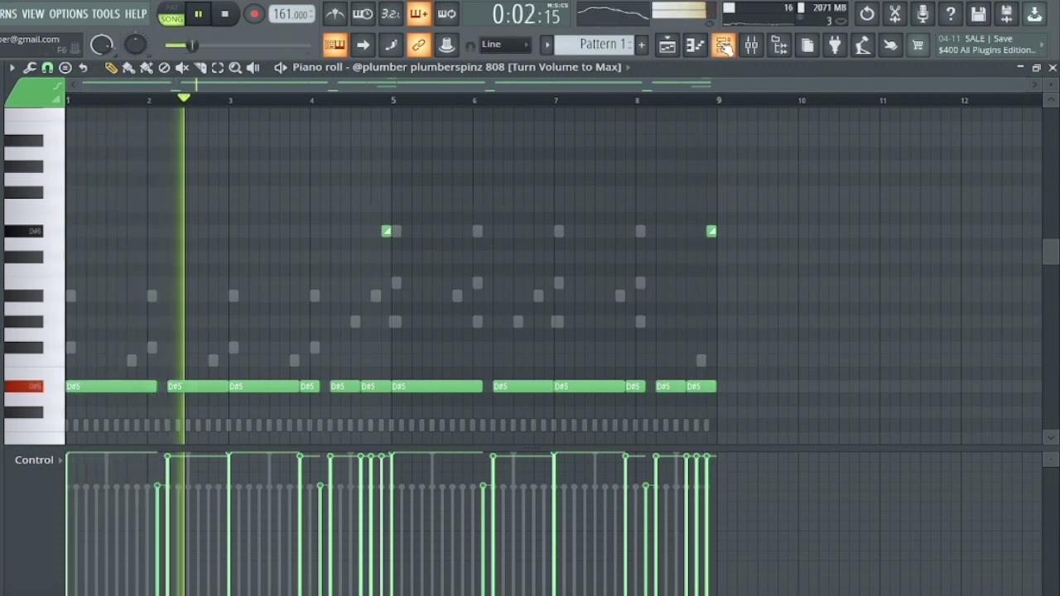
Open the piano roll of the Mafia (HH) channel.
{"action": "left_click", "coordinate": [722, 46]}
{"action": "right_click", "coordinate": [158, 150]}
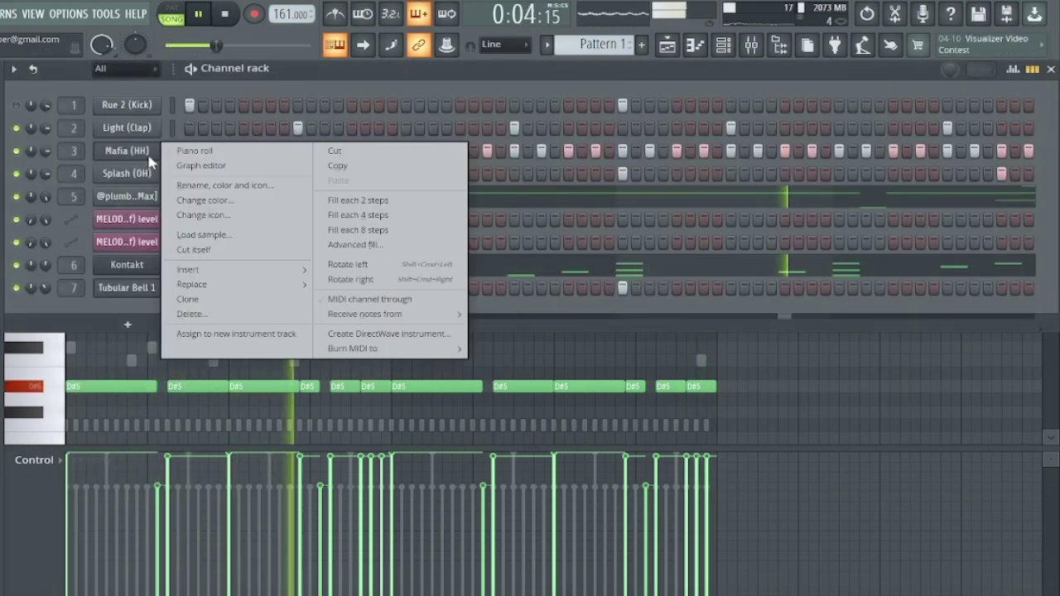
{"action": "left_click", "coordinate": [178, 149]}
{"action": "scroll", "coordinate": [115, 343], "scroll_direction": "down", "scroll_amount": 4}
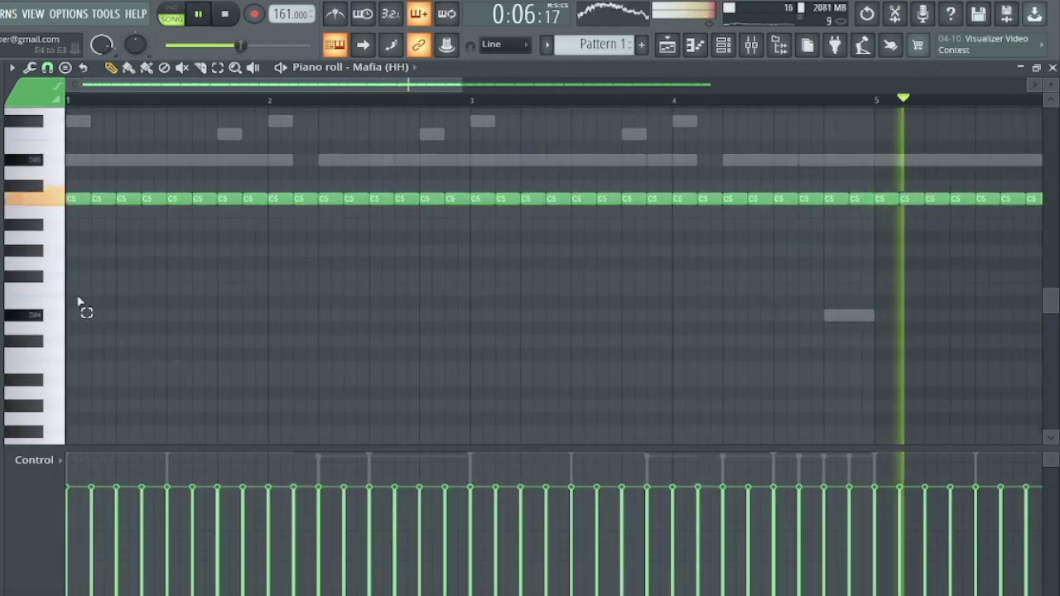
Chop the first C5 hi-hat note of bar 1 into eight short notes with the Chopper, adjusting its time multiplier.
{"action": "left_click_drag", "start_coordinate": [78, 303], "coordinate": [77, 125]}
{"action": "key", "text": "alt+u"}
{"action": "key", "text": "space"}
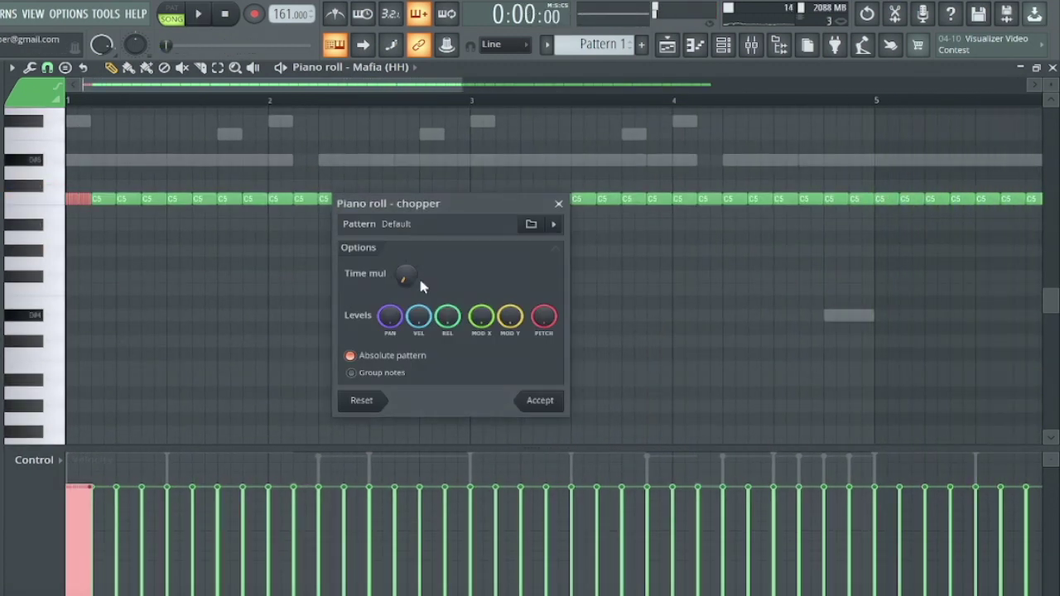
{"action": "left_click_drag", "start_coordinate": [412, 273], "coordinate": [413, 294]}
{"action": "key", "text": "space"}
{"action": "key", "text": "space"}
{"action": "key", "text": "Return"}
{"action": "scroll", "coordinate": [16, 213], "scroll_direction": "up", "scroll_amount": 3}
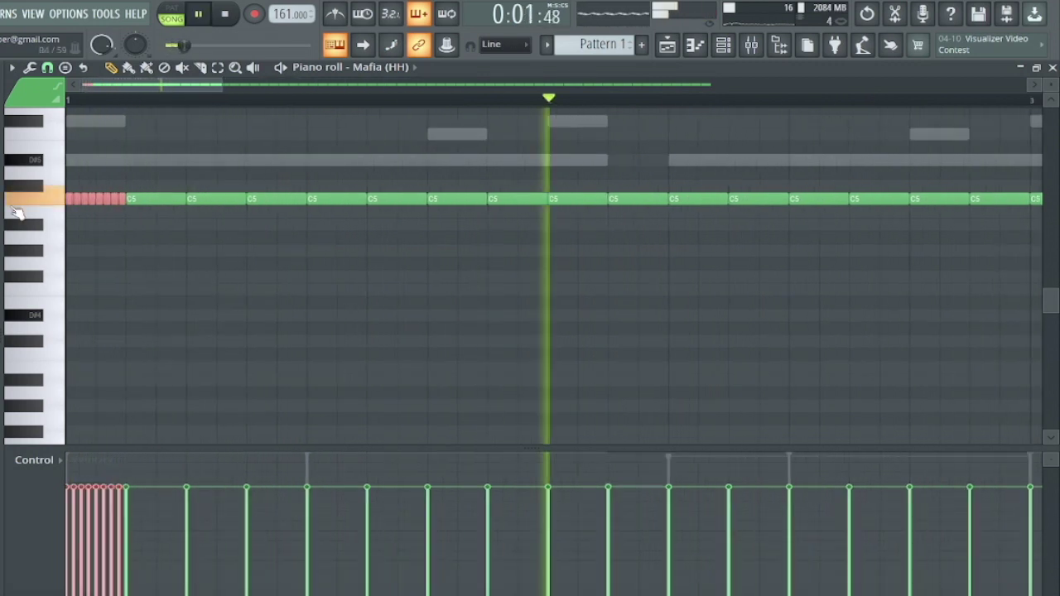
Delete the last four chopped hi-hat notes and lengthen the fourth one to reach the next C5 note.
{"action": "key", "text": "space"}
{"action": "key", "text": "space"}
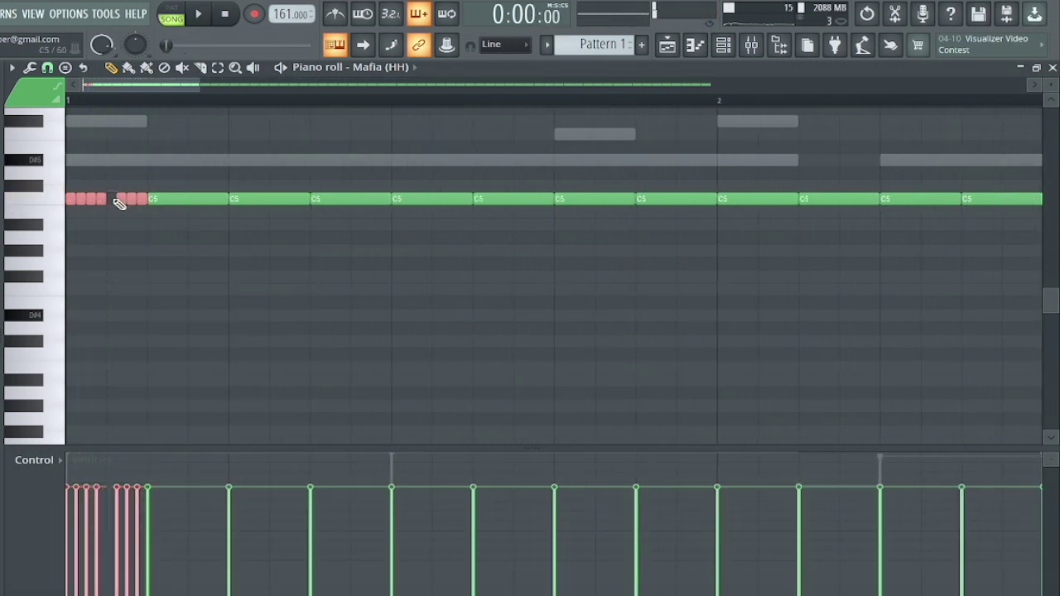
{"action": "key", "text": "space"}
{"action": "key", "text": "space"}
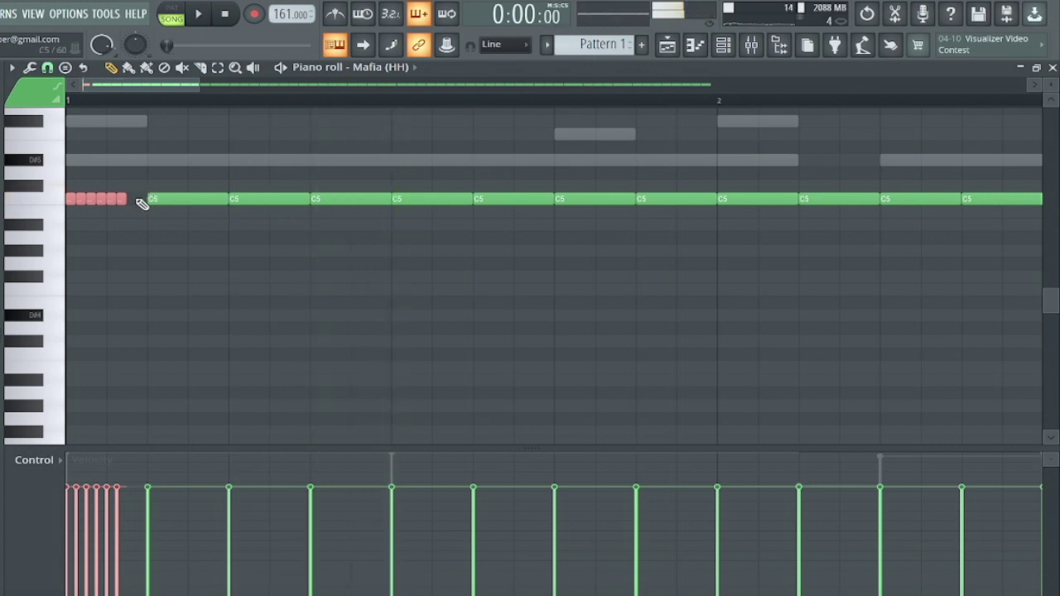
{"action": "key", "text": "space"}
{"action": "right_click", "coordinate": [123, 200]}
{"action": "key", "text": "space"}
{"action": "right_click", "coordinate": [113, 200]}
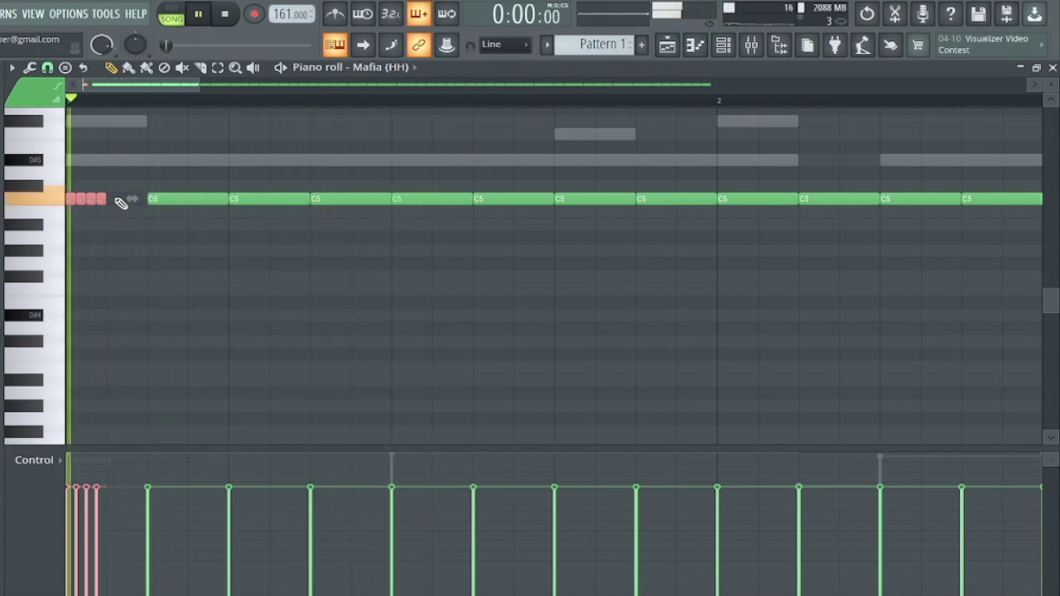
{"action": "left_click", "coordinate": [149, 239]}
{"action": "scroll", "coordinate": [149, 238], "scroll_direction": "down", "scroll_amount": 2}
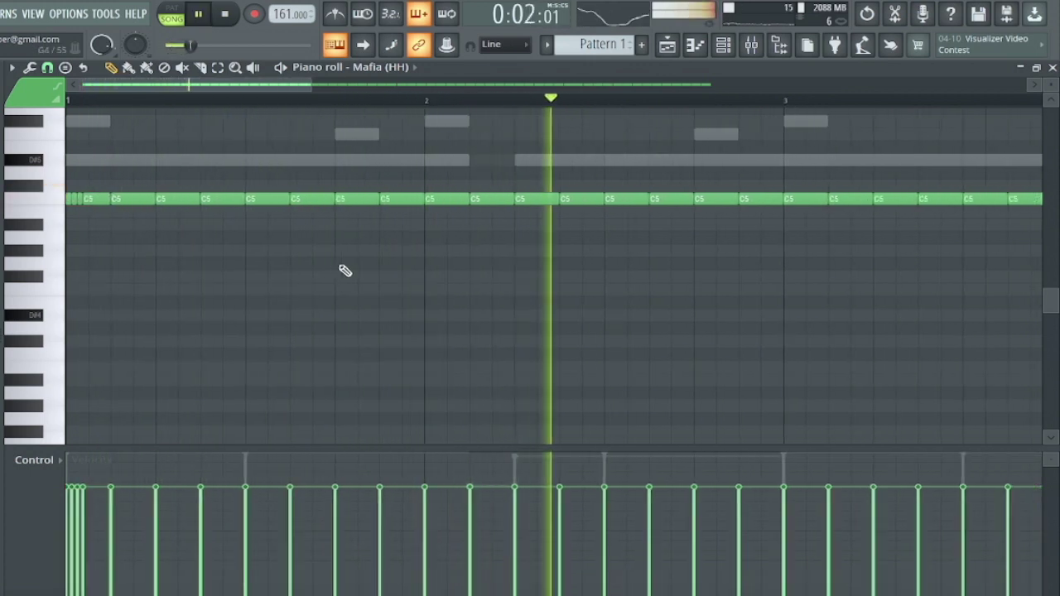
Copy the four-note hi-hat roll from the start of bar 1 to G4 on the second beat of bar 2.
{"action": "scroll", "coordinate": [161, 248], "scroll_direction": "down", "scroll_amount": 1}
{"action": "key", "text": "space"}
{"action": "left_click", "coordinate": [176, 262]}
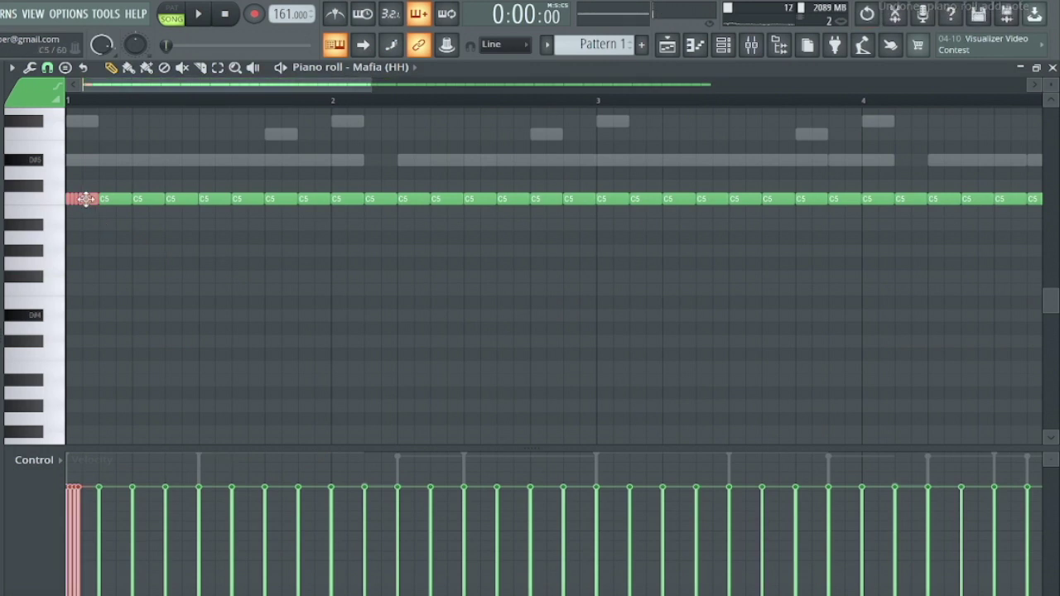
{"action": "key", "text": "space"}
{"action": "left_click_drag", "start_coordinate": [84, 199], "coordinate": [412, 261]}
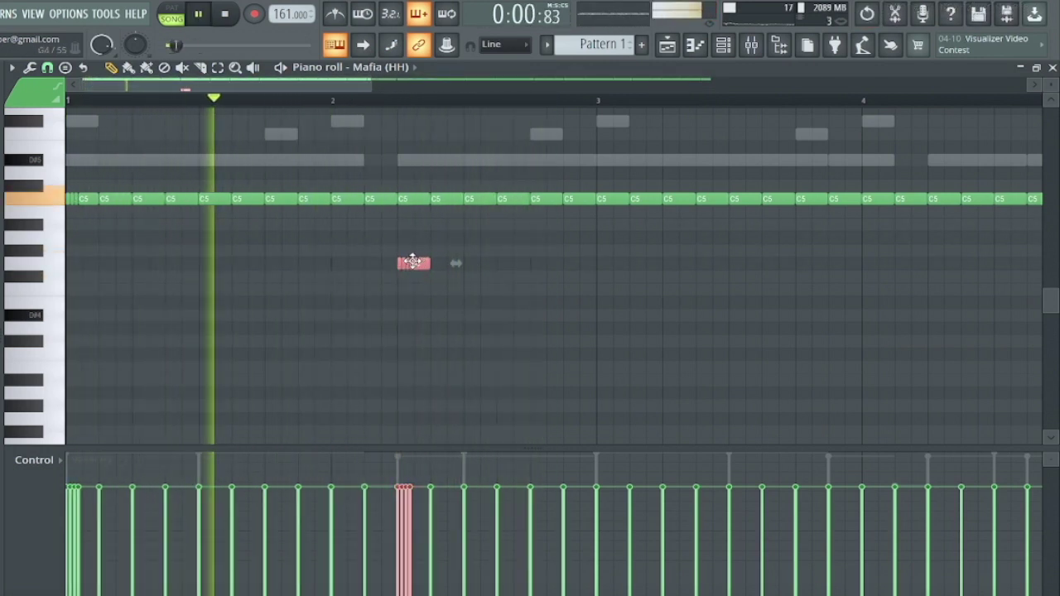
{"action": "scroll", "coordinate": [331, 282], "scroll_direction": "down", "scroll_amount": 2}
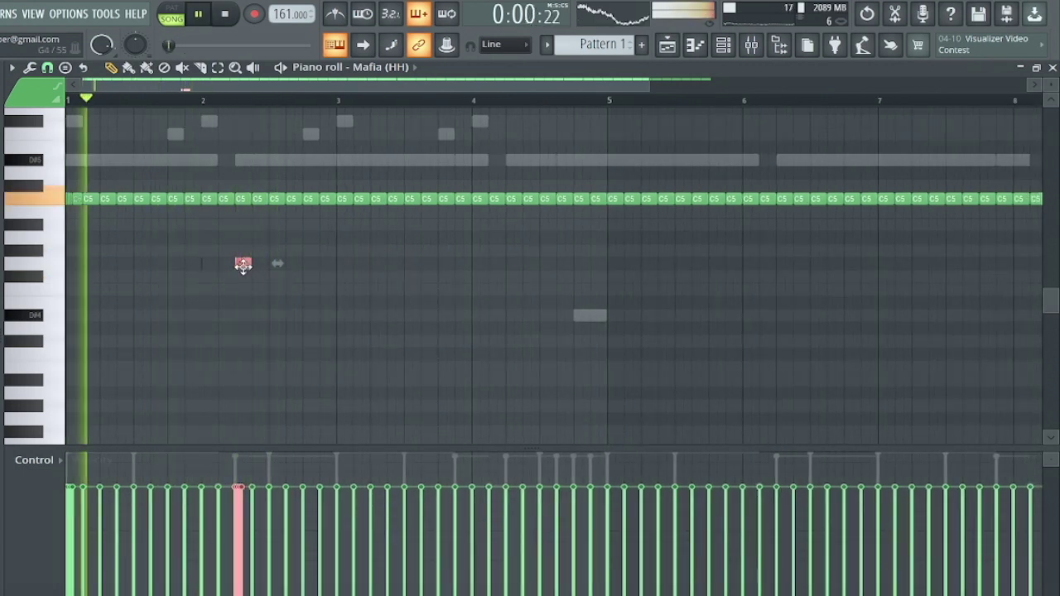
Transpose the copied hi-hat roll down to F#4 and move it to the start of bar 2.
{"action": "mouse_move", "coordinate": [243, 266]}
{"action": "left_mouse_down"}
{"action": "mouse_move", "coordinate": [228, 266]}
{"action": "mouse_move", "coordinate": [318, 301]}
{"action": "mouse_move", "coordinate": [251, 277]}
{"action": "left_mouse_up"}
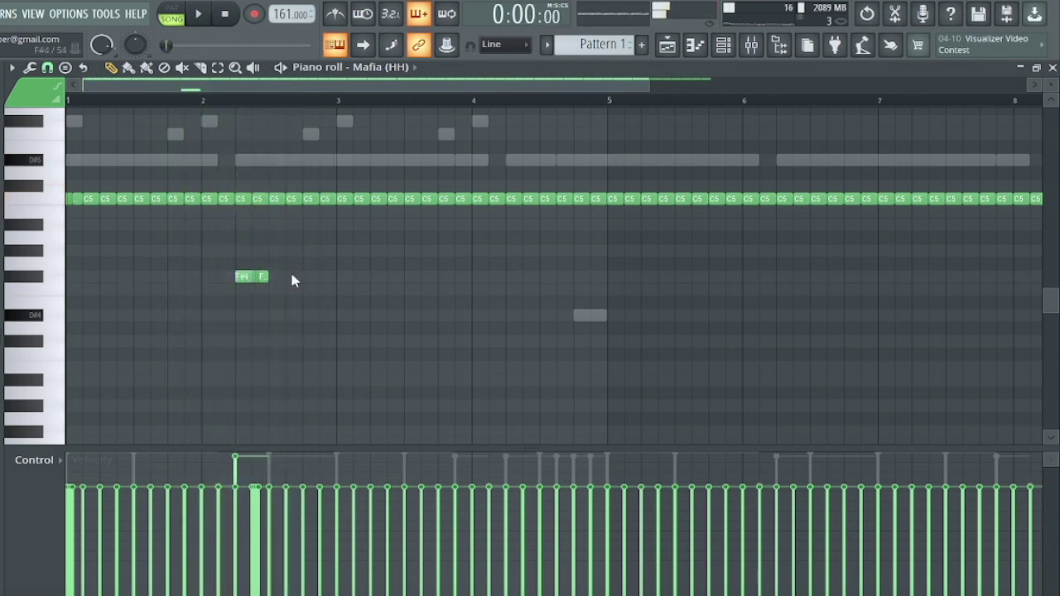
{"action": "left_click", "coordinate": [241, 280]}
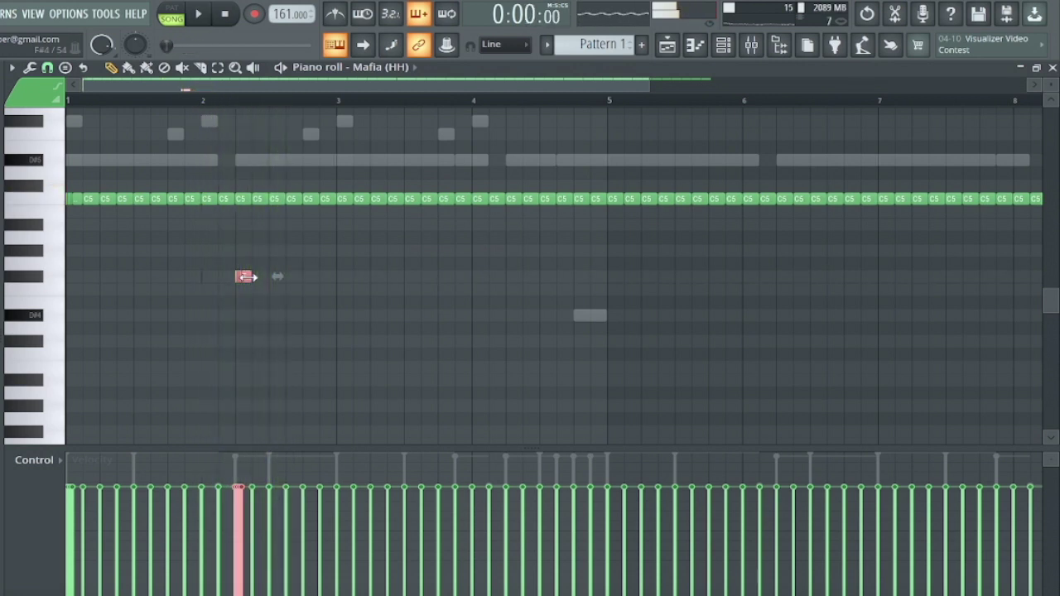
{"action": "left_click_drag", "start_coordinate": [245, 278], "coordinate": [228, 277]}
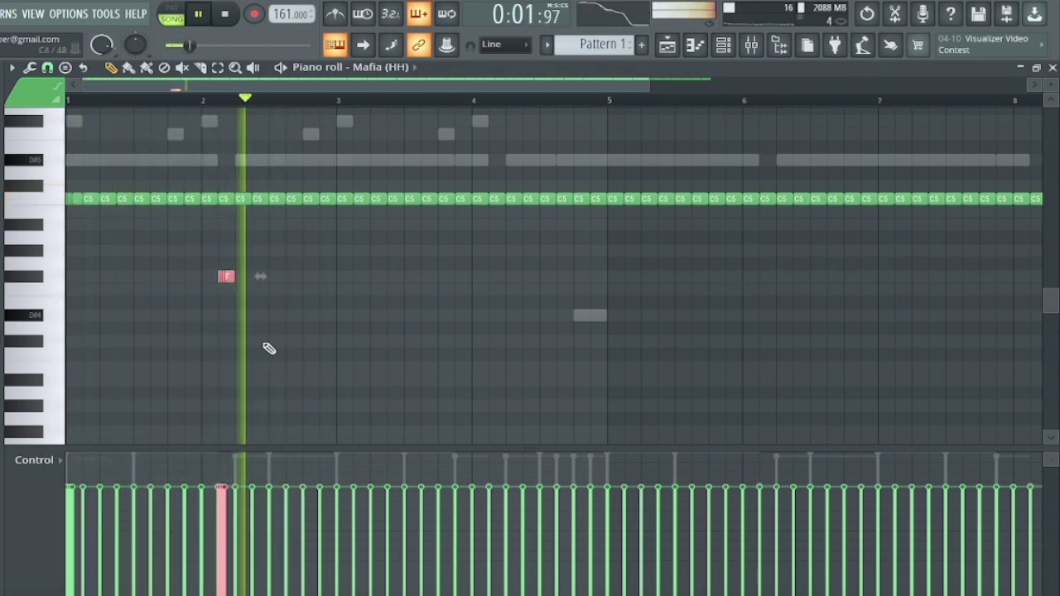
{"action": "key", "text": "shift+Left"}
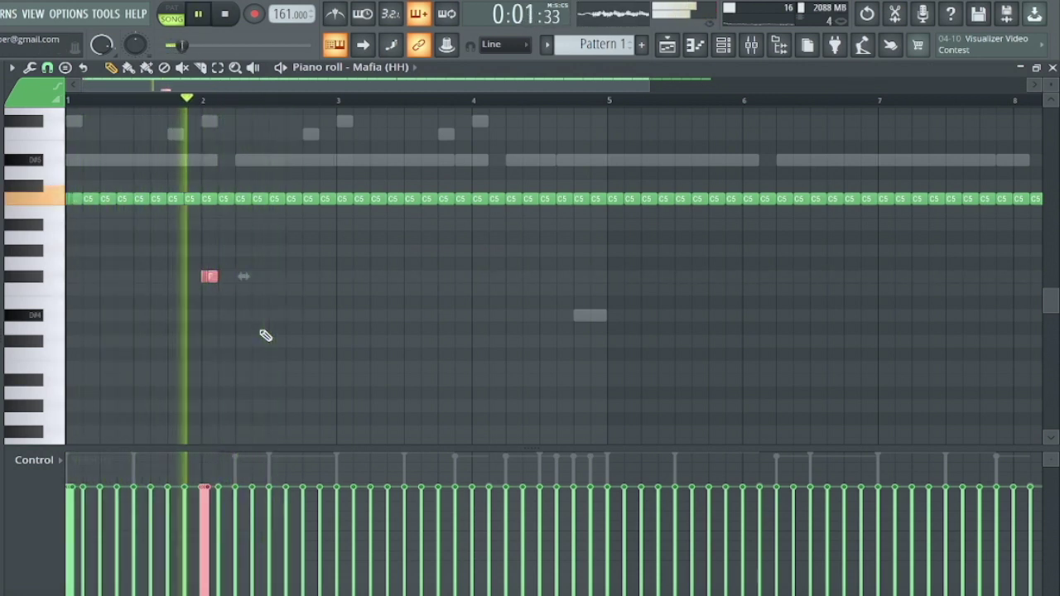
Add four consecutive F4 hi-hats after the bar 2 roll, the last two at lower velocity, and delete the C5 note above the roll.
{"action": "left_click", "coordinate": [212, 277], "text": "ctrl"}
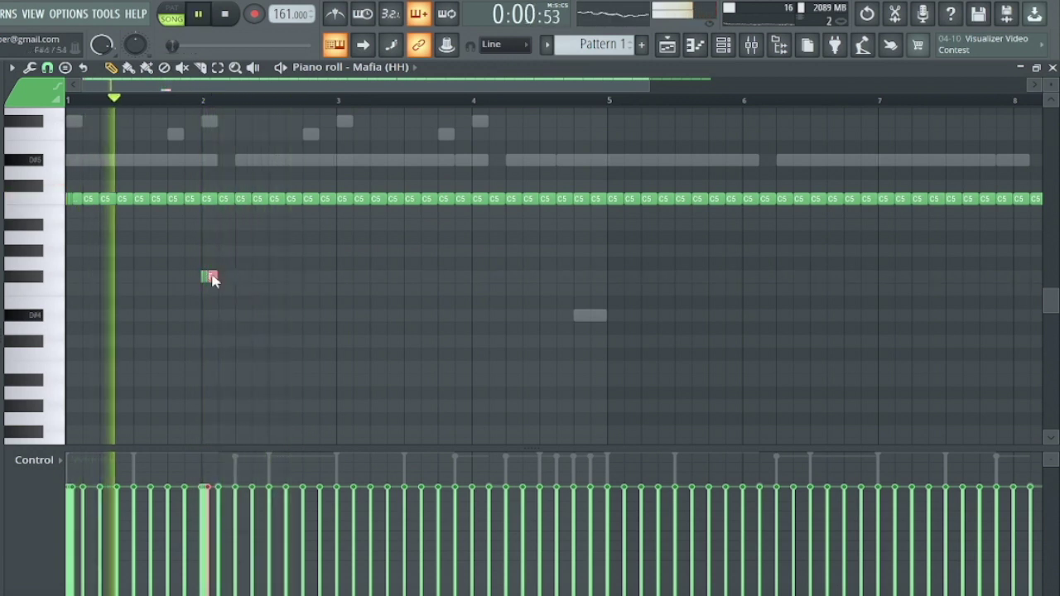
{"action": "key", "text": "shift+Right"}
{"action": "key", "text": "shift+Down"}
{"action": "key", "text": "ctrl+b"}
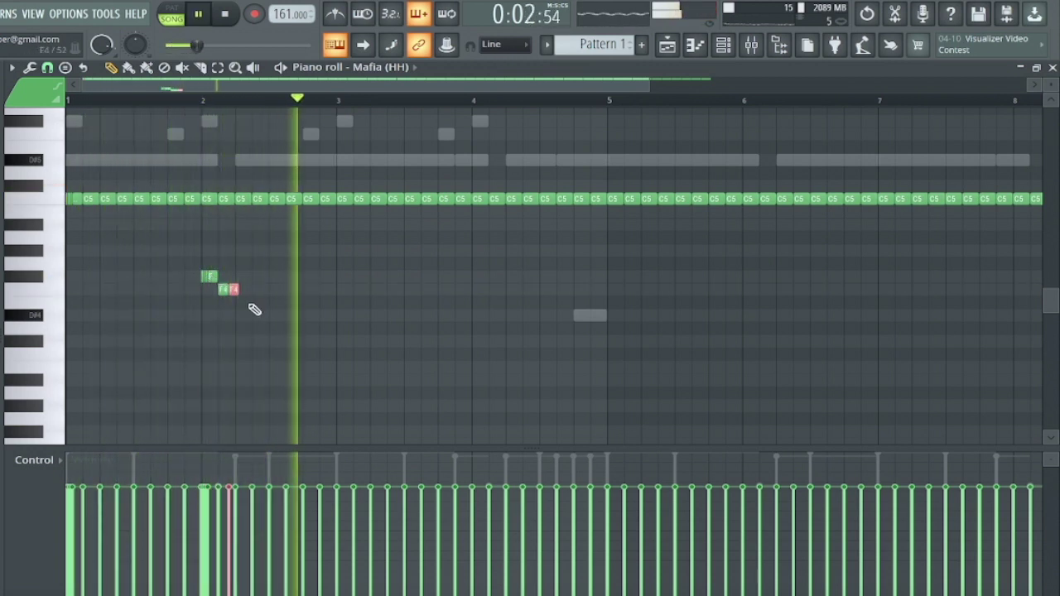
{"action": "key", "text": "Delete"}
{"action": "left_click", "coordinate": [240, 289]}
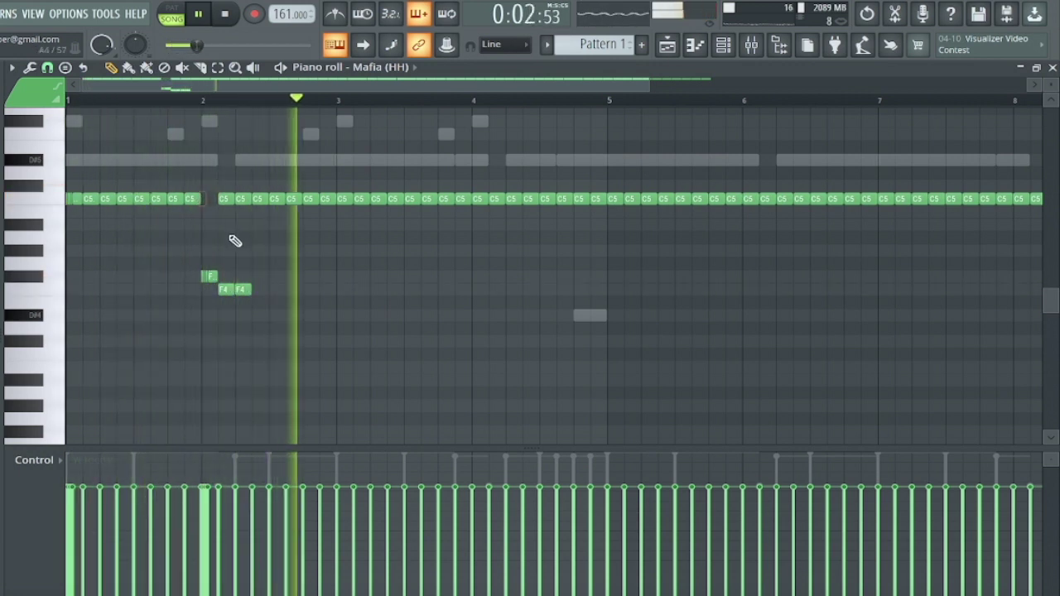
{"action": "key", "text": "space"}
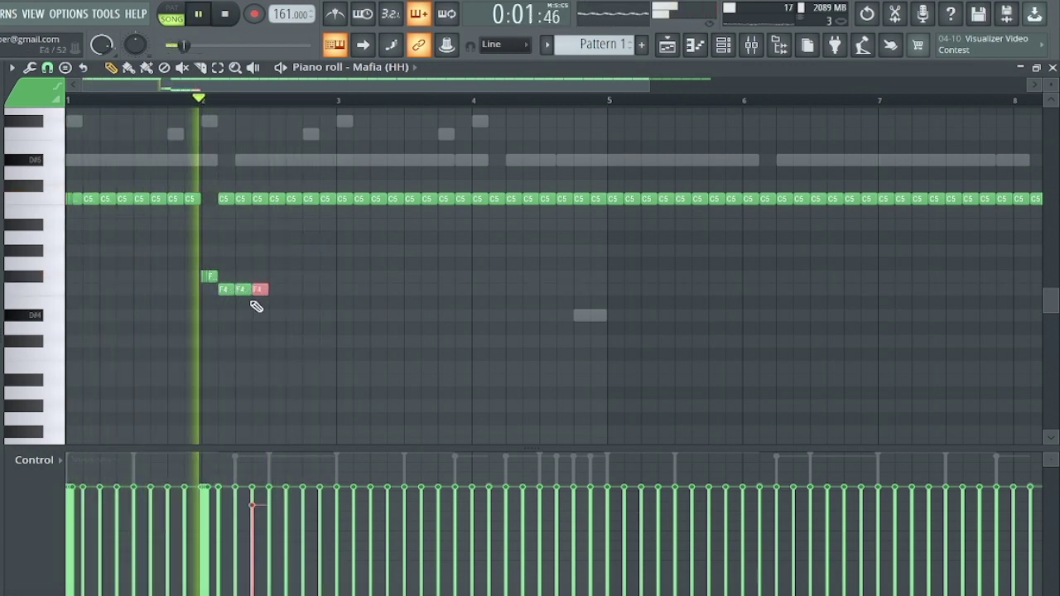
{"action": "key", "text": "ctrl+b"}
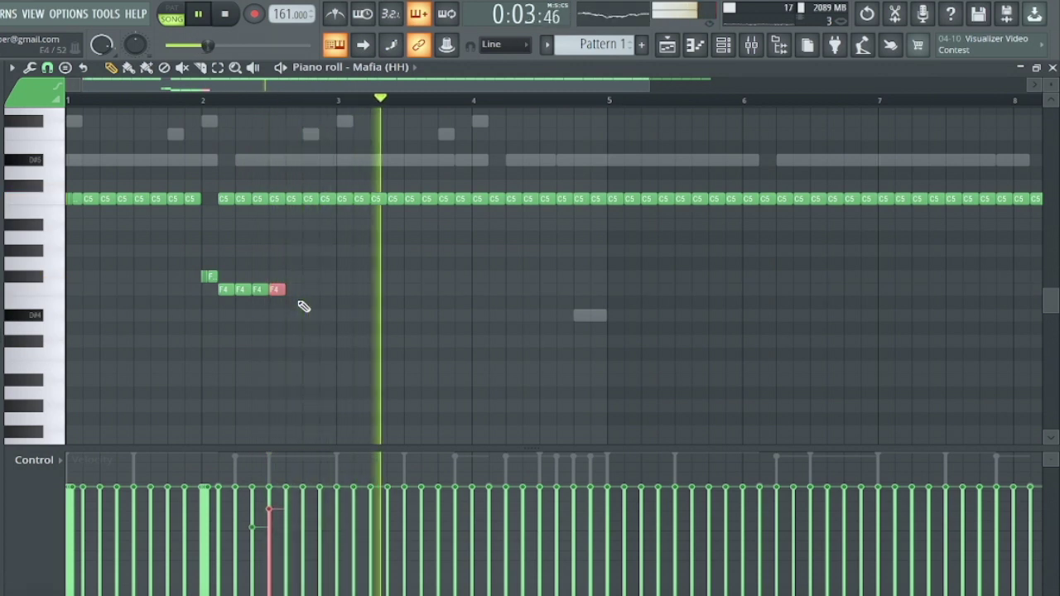
Copy the F#4 hi-hat roll from the start of bar 2 to half a beat into bar 4.
{"action": "scroll", "coordinate": [302, 306], "scroll_direction": "down", "scroll_amount": 2}
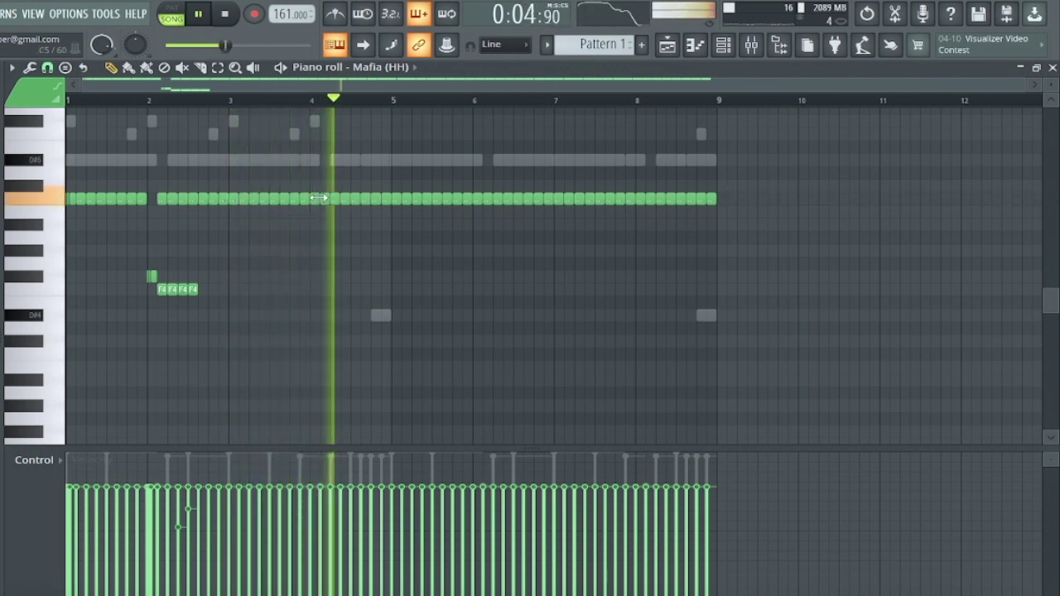
{"action": "left_click", "coordinate": [151, 275]}
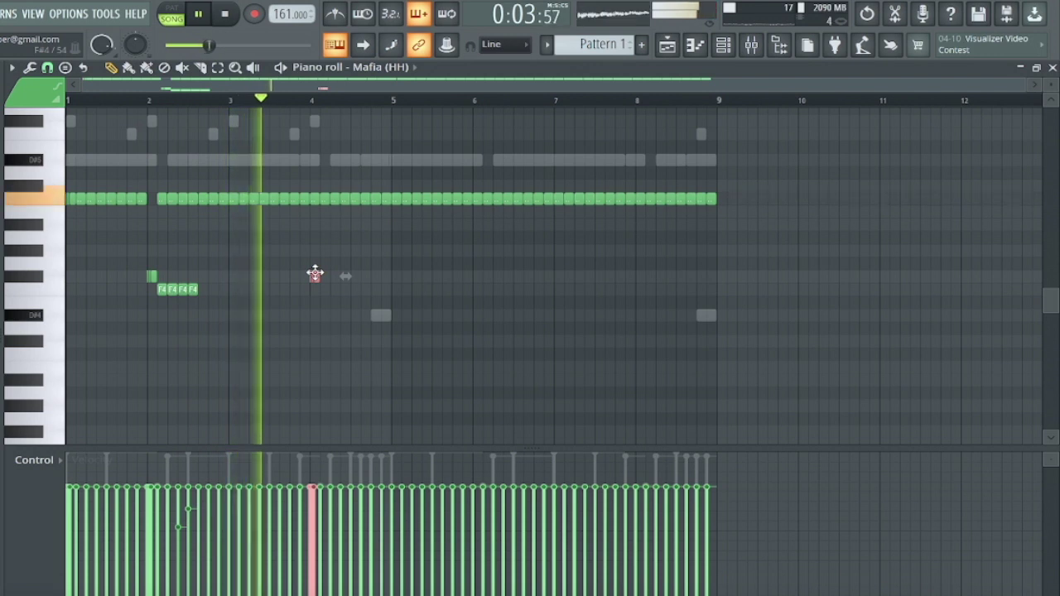
{"action": "left_click_drag", "start_coordinate": [314, 274], "coordinate": [325, 274]}
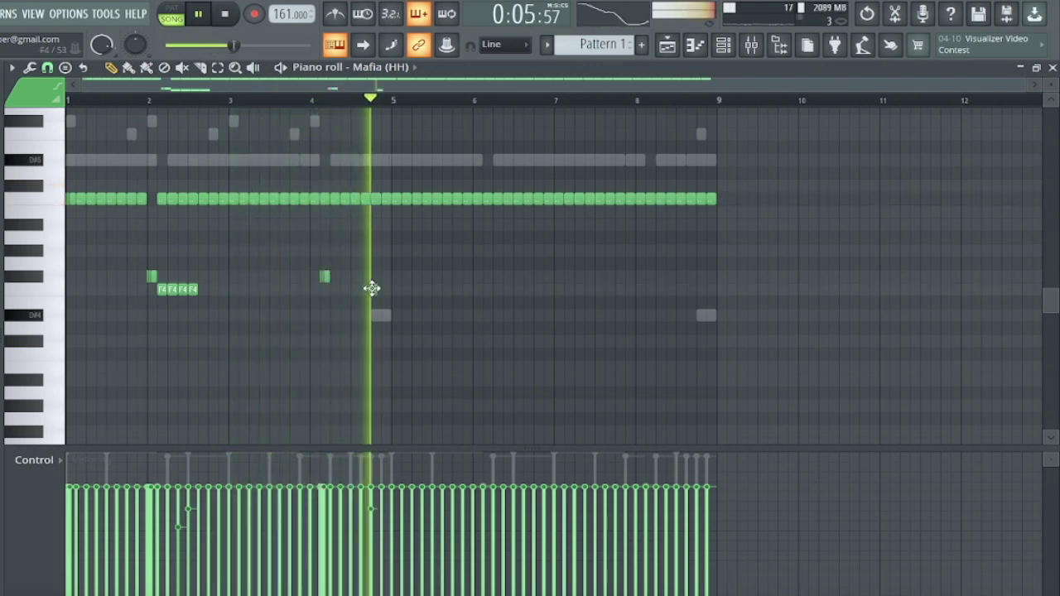
Add a descending F4, D#4, C#4 hi-hat fill on the last beat of bar 4 and clear the C5 notes above the bar 4 roll and fill.
{"action": "left_click", "coordinate": [372, 286]}
{"action": "key", "text": "space"}
{"action": "scroll", "coordinate": [374, 291], "scroll_direction": "up", "scroll_amount": 3}
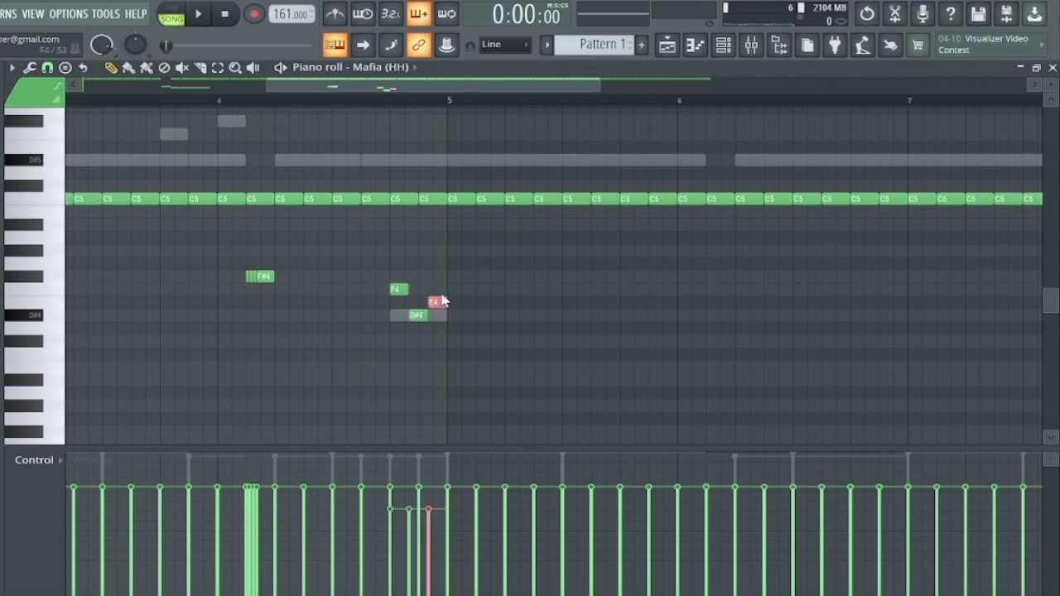
{"action": "scroll", "coordinate": [472, 422], "scroll_direction": "down", "scroll_amount": 4}
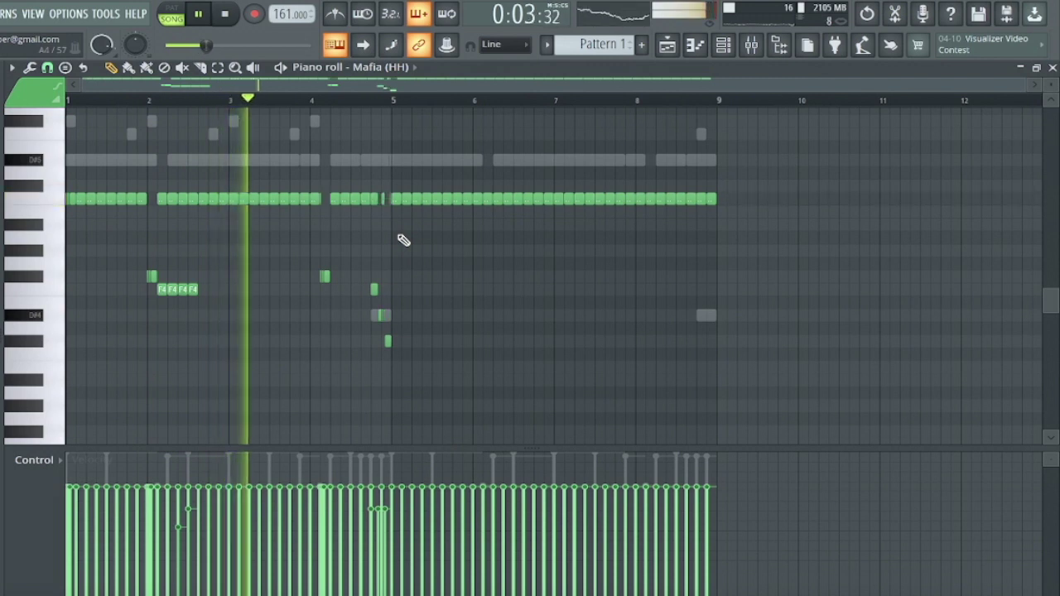
Replace the hi-hat notes in bars 5–8 with a duplicate of bars 1–4.
{"action": "left_click_drag", "start_coordinate": [391, 194], "coordinate": [944, 309]}
{"action": "key", "text": "Delete"}
{"action": "key", "text": "ctrl+b"}
{"action": "key", "text": "ctrl+d"}
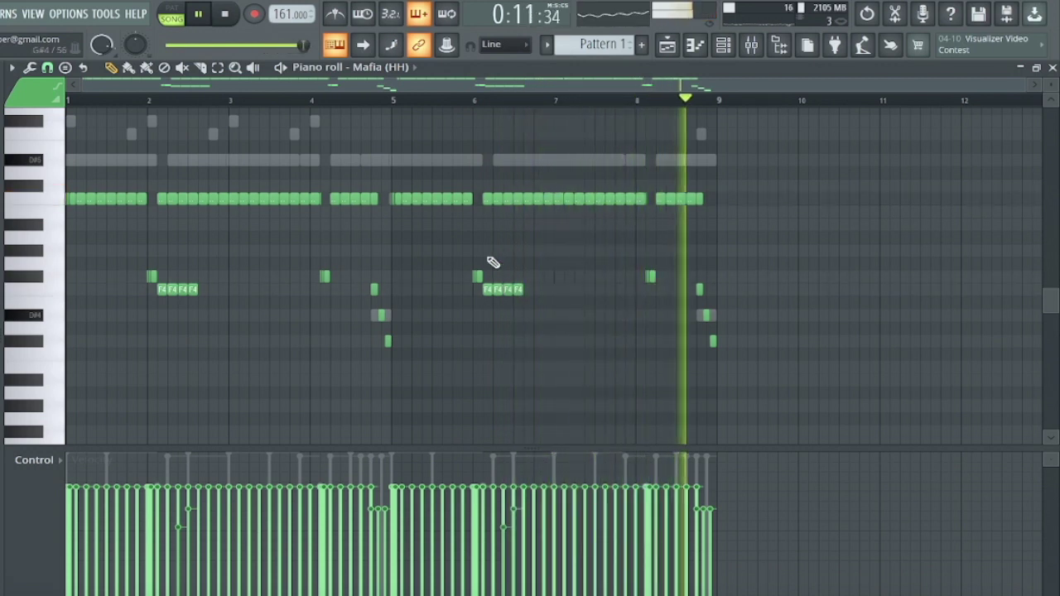
Fill the last beat of bars 4 and 8 with half-beat C5 hi-hat notes.
{"action": "left_click", "coordinate": [374, 199]}
{"action": "scroll", "coordinate": [378, 206], "scroll_direction": "up", "scroll_amount": 3}
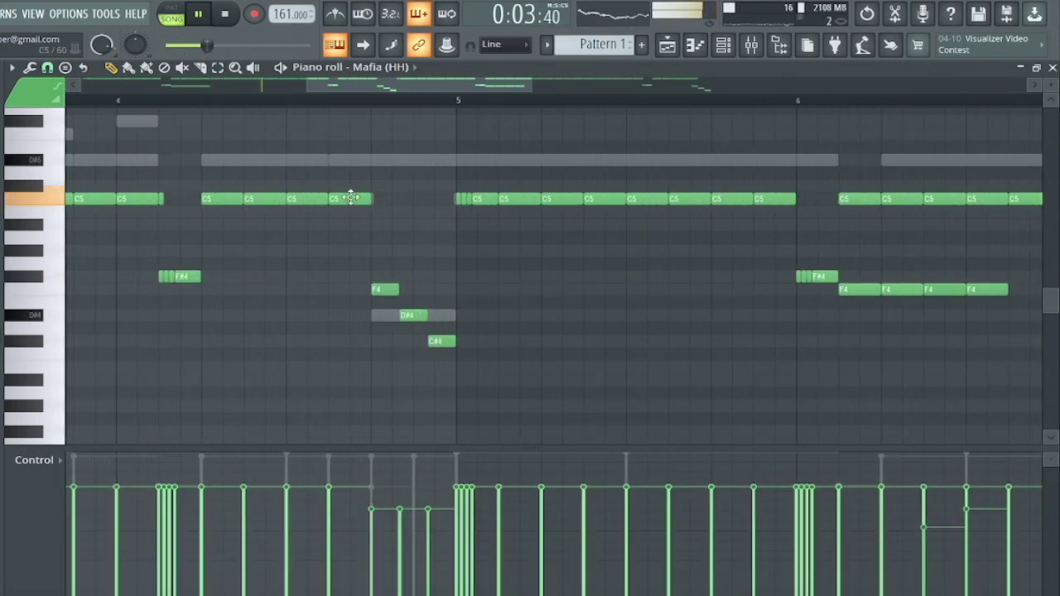
{"action": "scroll", "coordinate": [347, 202], "scroll_direction": "down", "scroll_amount": 5}
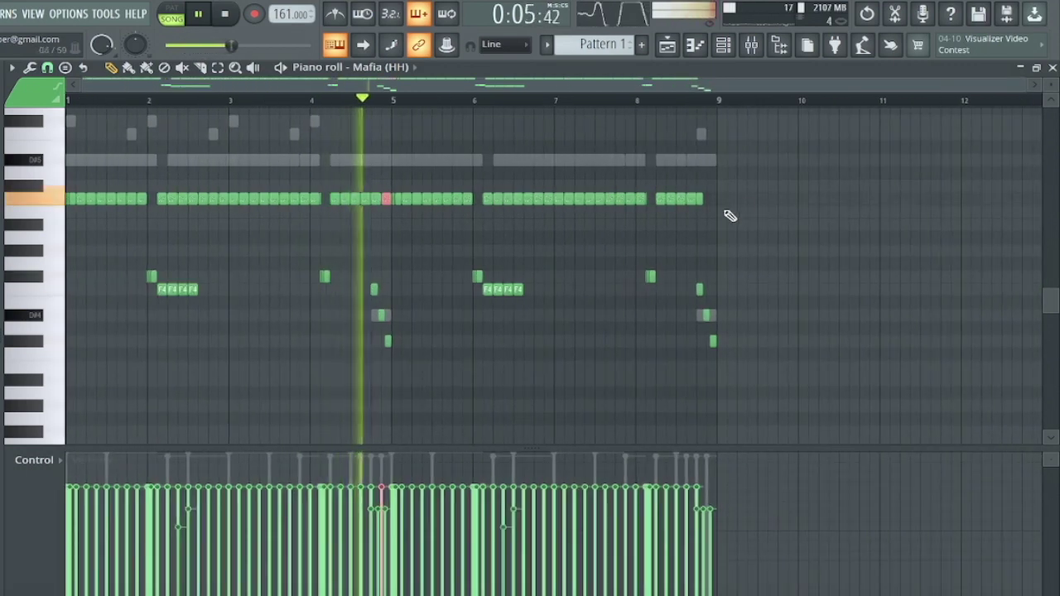
{"action": "left_click", "coordinate": [708, 199]}
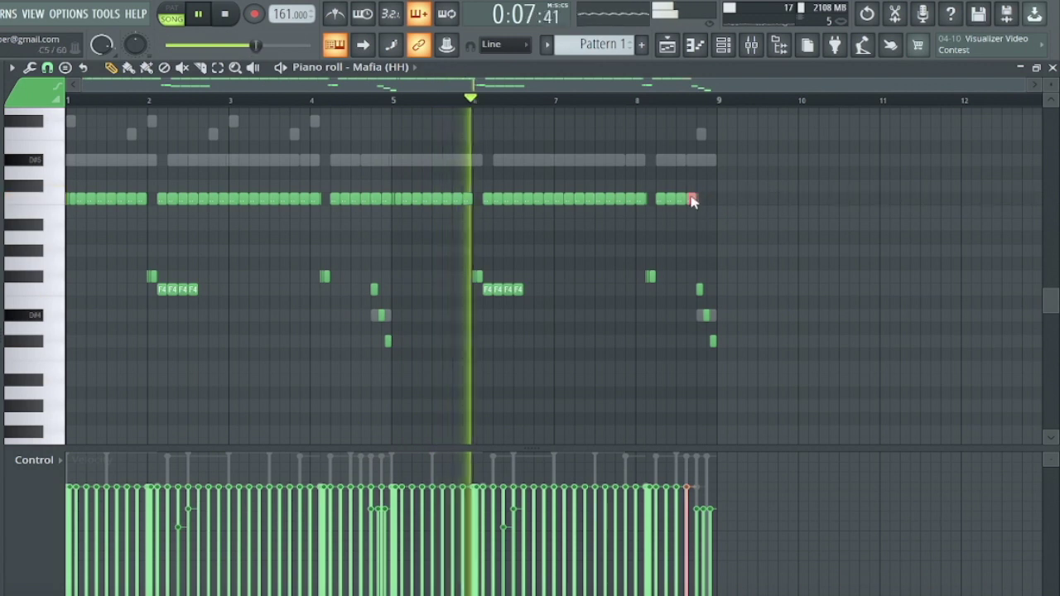
Taper the velocities of the F4, D#4, C#4 hi-hat fill in bar 4 downward and replace bars 5–8 with a duplicate of bars 1–4.
{"action": "left_click_drag", "start_coordinate": [348, 271], "coordinate": [455, 444]}
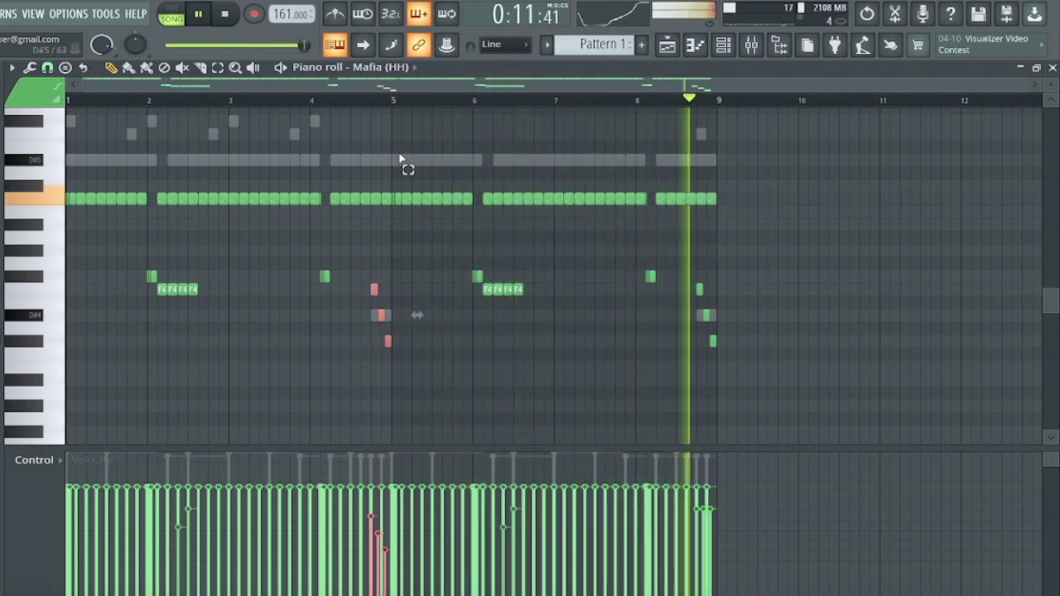
{"action": "left_click_drag", "start_coordinate": [405, 170], "coordinate": [1054, 367]}
{"action": "scroll", "coordinate": [555, 246], "scroll_direction": "up", "scroll_amount": 2, "text": "ctrl"}
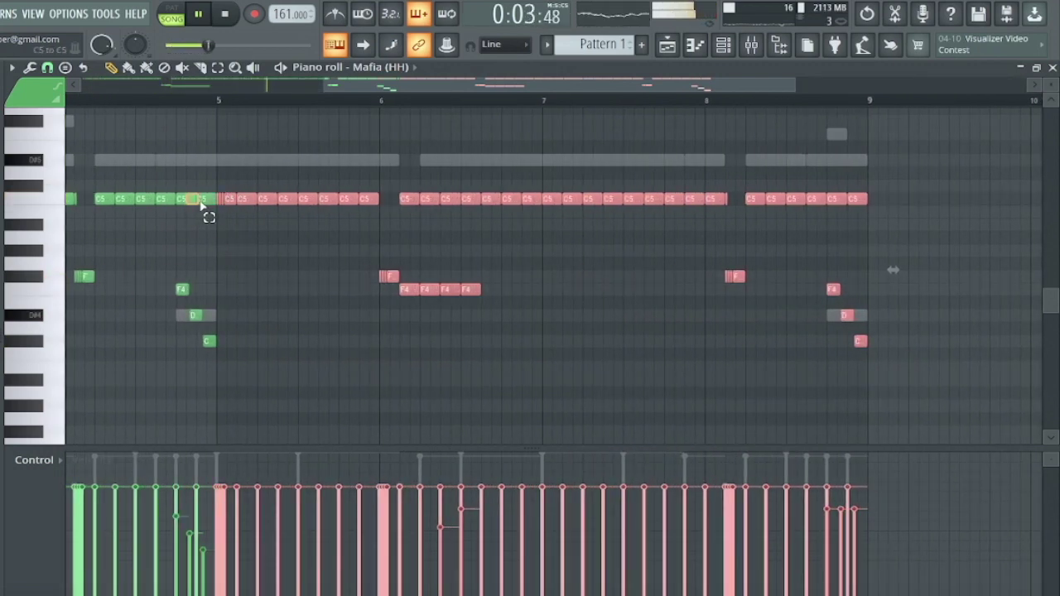
{"action": "scroll", "coordinate": [208, 207], "scroll_direction": "down", "scroll_amount": 2, "text": "ctrl"}
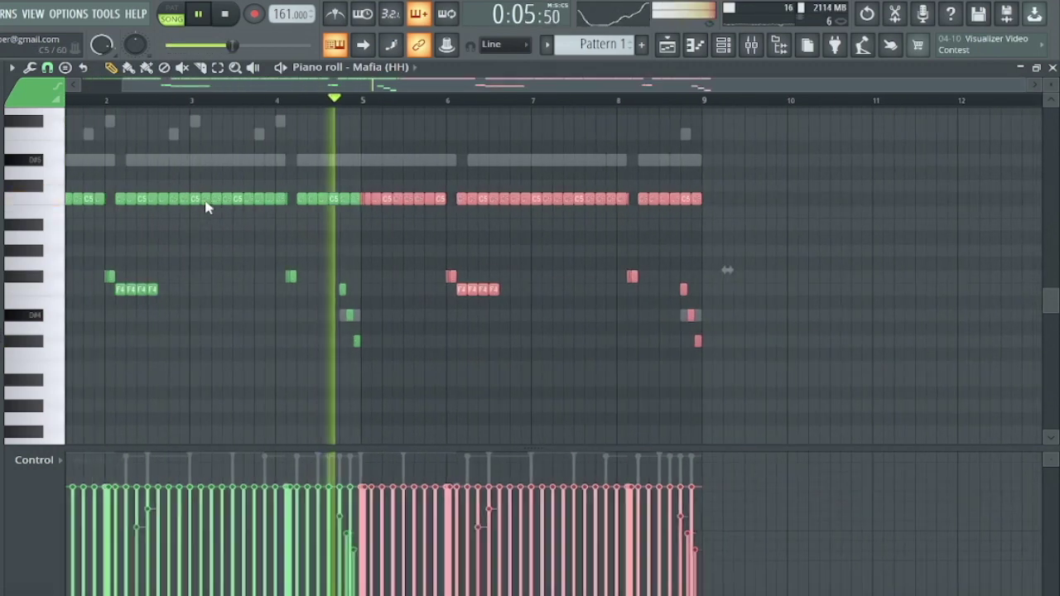
{"action": "right_click", "coordinate": [460, 242]}
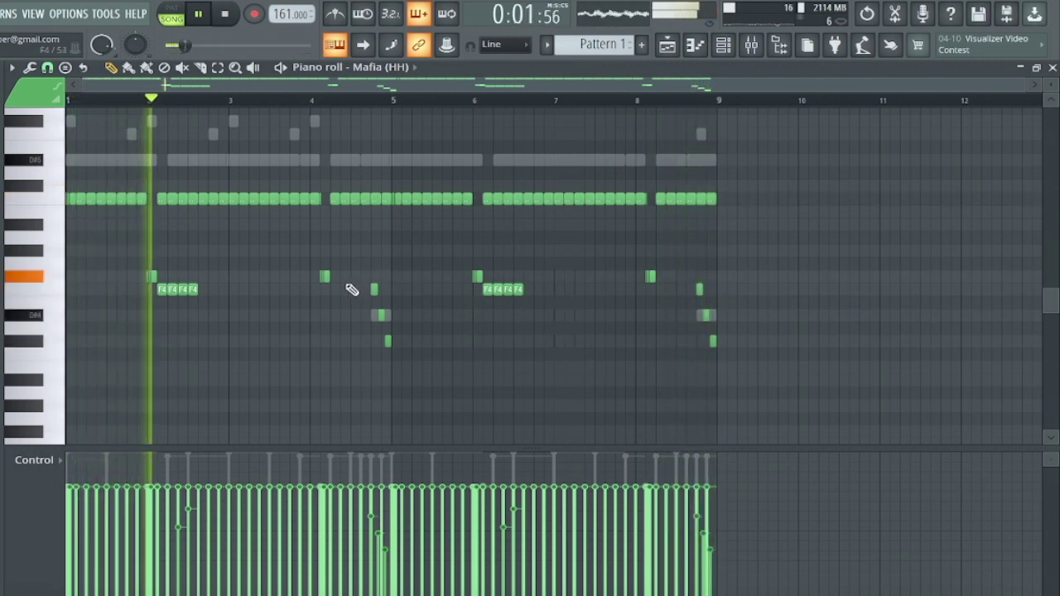
Add two F4 hi-hat notes right after the F#4 roll in bar 4 and copy them after the roll in bar 8.
{"action": "left_click_drag", "start_coordinate": [156, 299], "coordinate": [342, 290]}
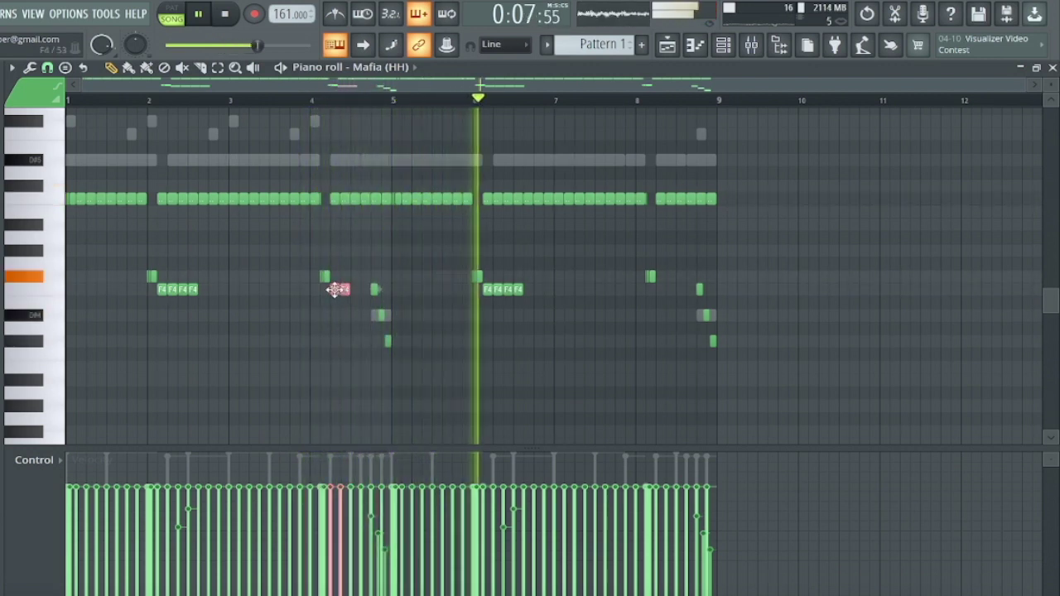
{"action": "left_click_drag", "start_coordinate": [343, 291], "coordinate": [638, 292]}
{"action": "key", "text": "shift+Right"}
{"action": "key", "text": "shift+Right"}
{"action": "key", "text": "shift+Right"}
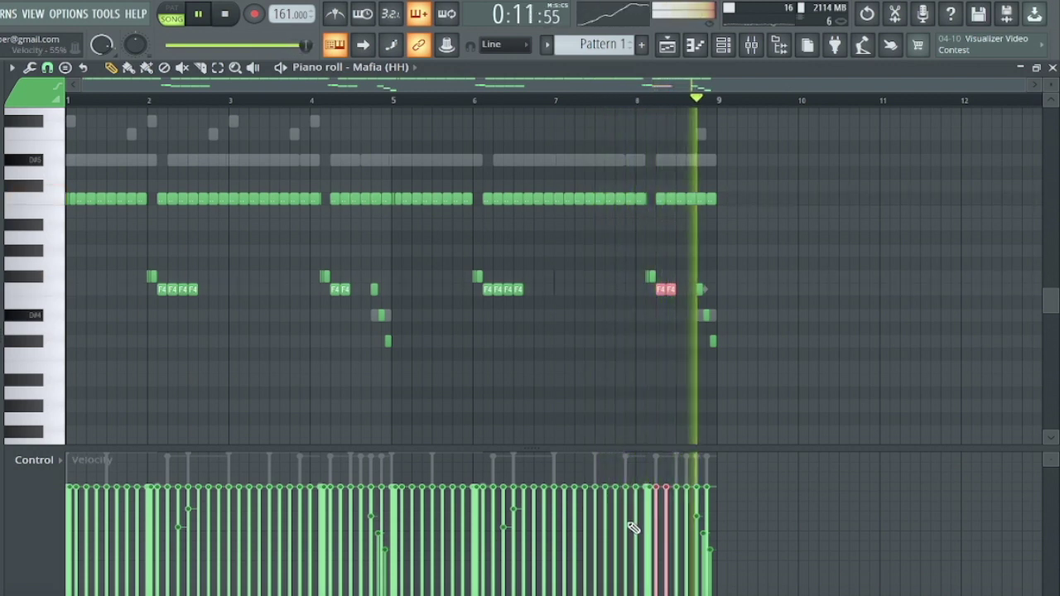
{"action": "left_click", "coordinate": [336, 289]}
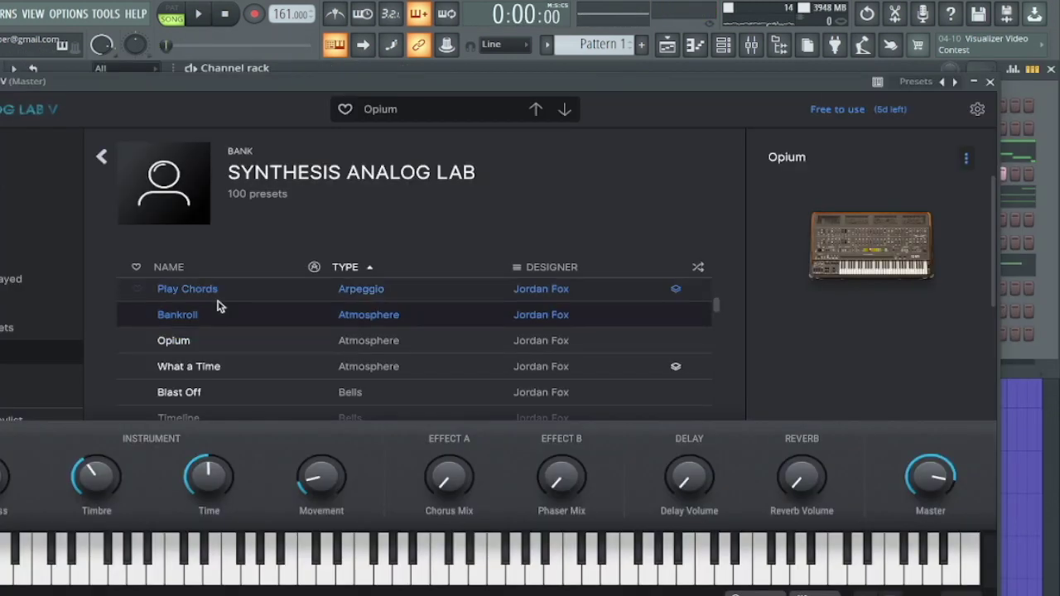
Load the Bankroll preset in Analog Lab V and layer sustained A#4 notes under bars 1–4 and D#5 notes under bars 5–8.
{"action": "left_click", "coordinate": [218, 304]}
{"action": "left_click", "coordinate": [212, 373]}
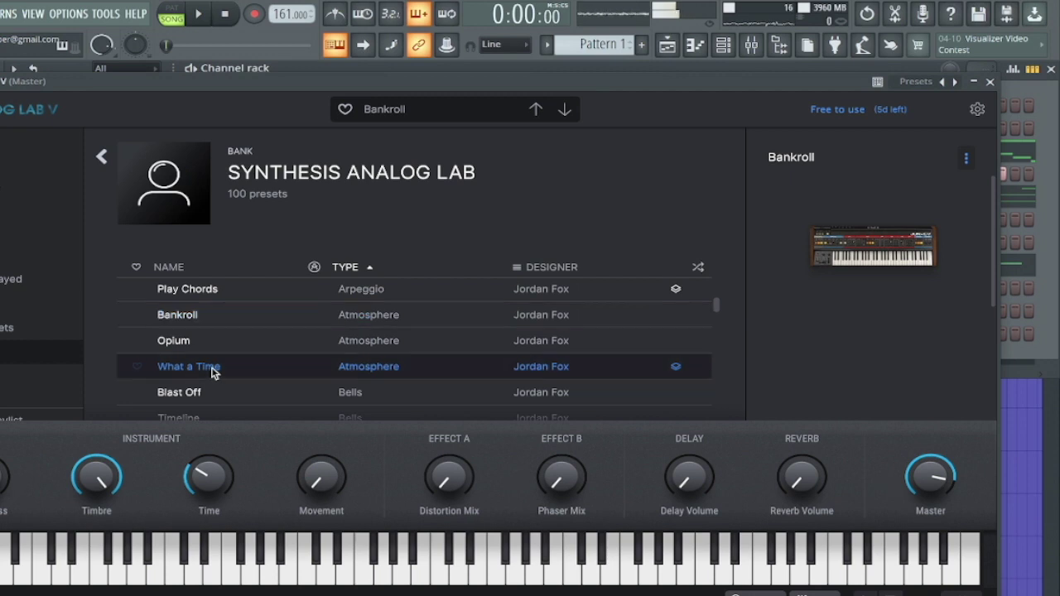
{"action": "left_click", "coordinate": [233, 313]}
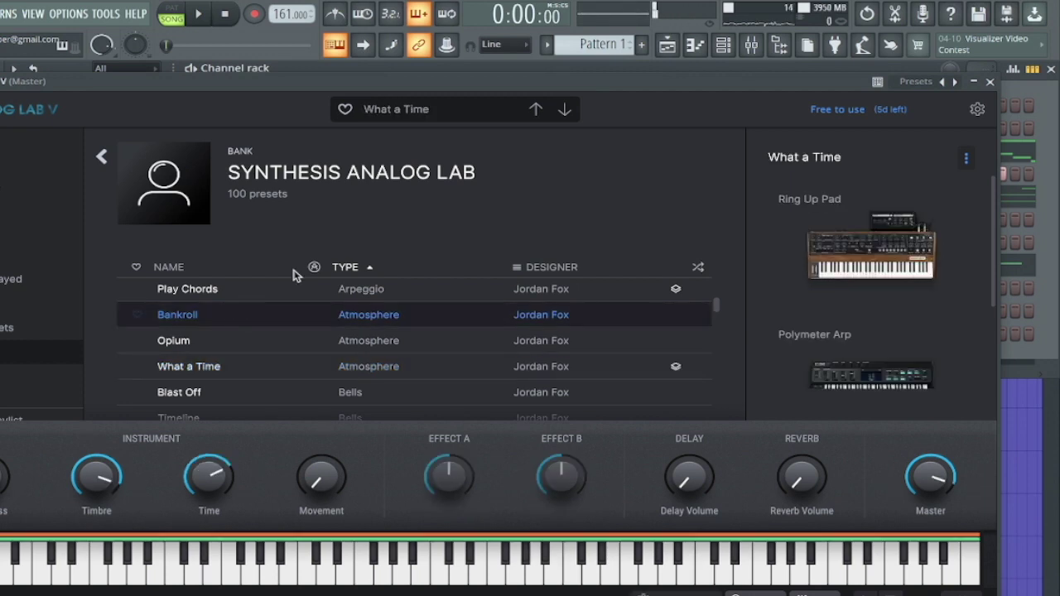
{"action": "left_click", "coordinate": [990, 81]}
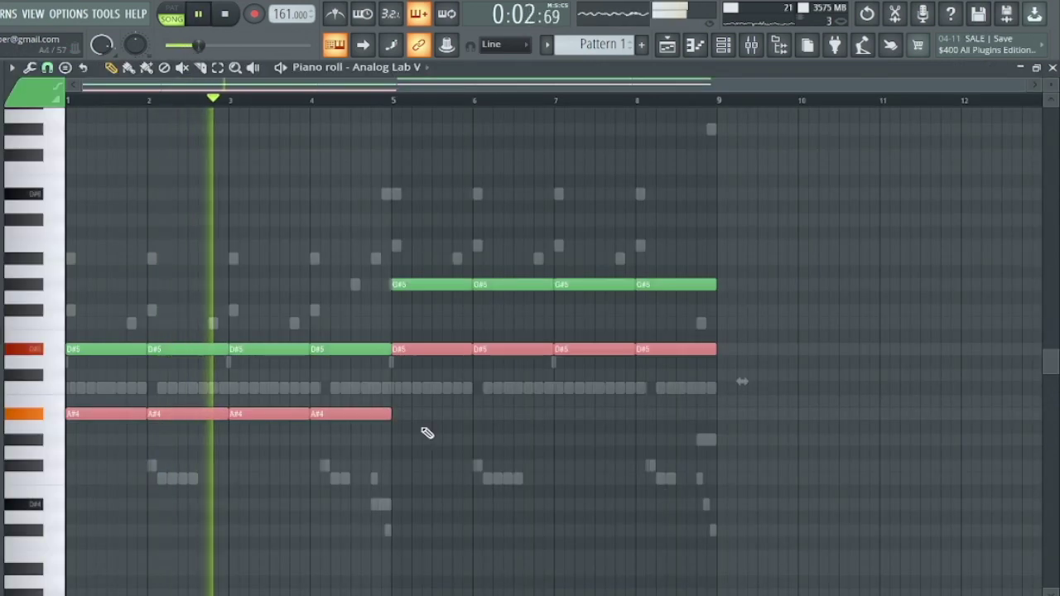
{"action": "key", "text": "ctrl+d"}
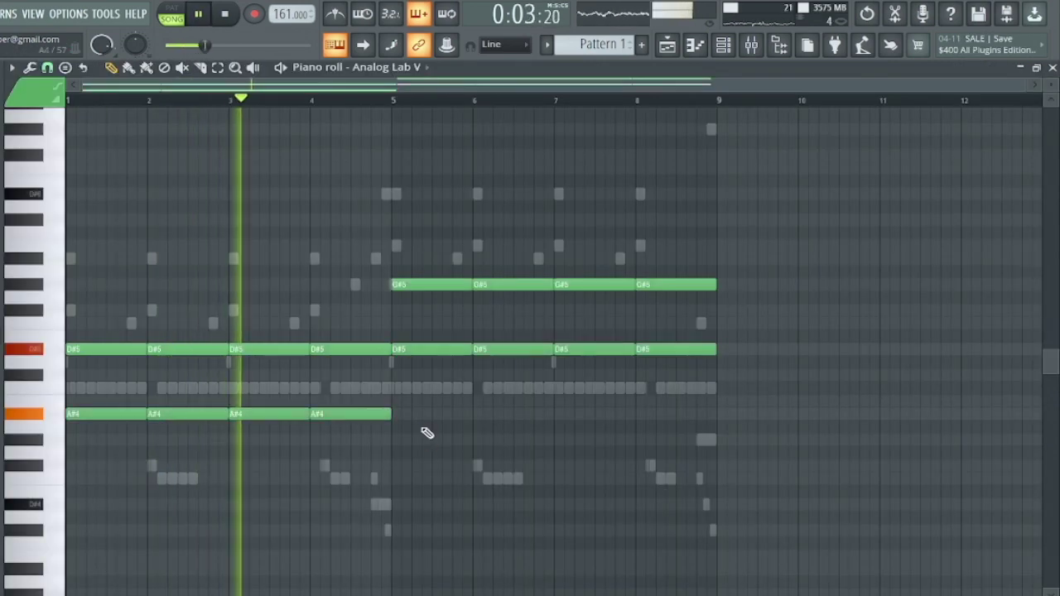
Add PanMan with a 4-bar rhythm and Portal with the Reverb Clock preset to mixer Insert 9.
{"action": "key", "text": "F5"}
{"action": "key", "text": "F9"}
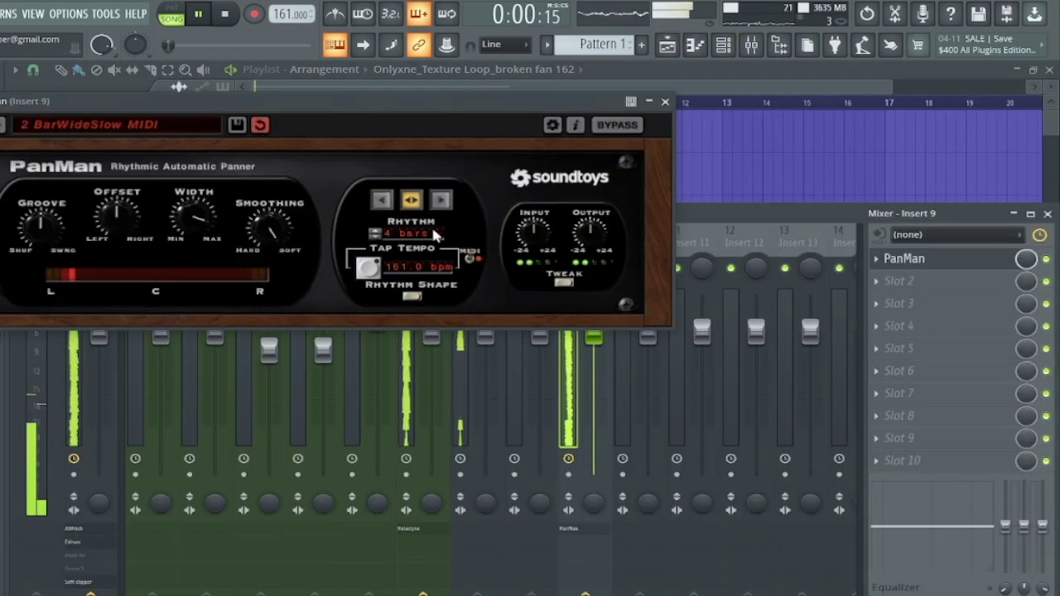
{"action": "left_click", "coordinate": [665, 101]}
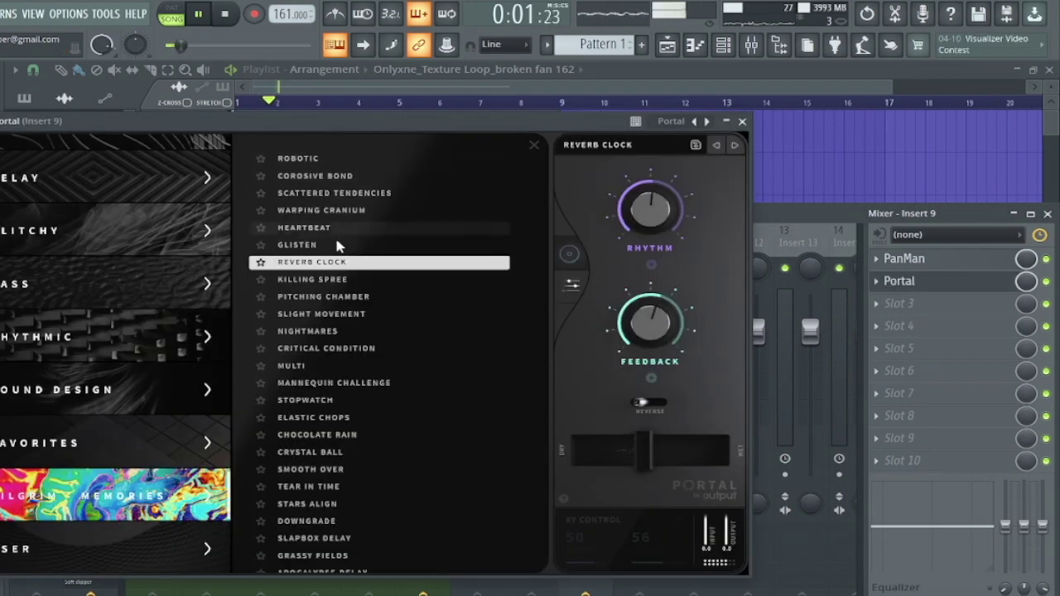
{"action": "left_click", "coordinate": [744, 123]}
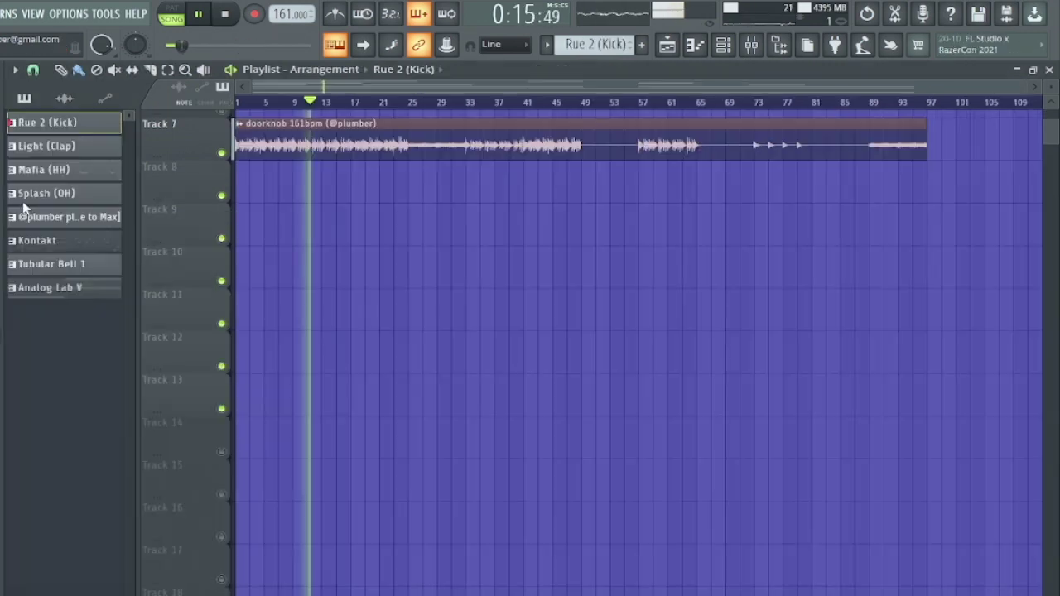
Lay out the kick, clap, hi-hat, open hat and 808 patterns on tracks 9–13 across bars 9–40, omitting the kick in bars 9–16 and 25–32.
{"action": "left_click_drag", "start_coordinate": [32, 136], "coordinate": [290, 227]}
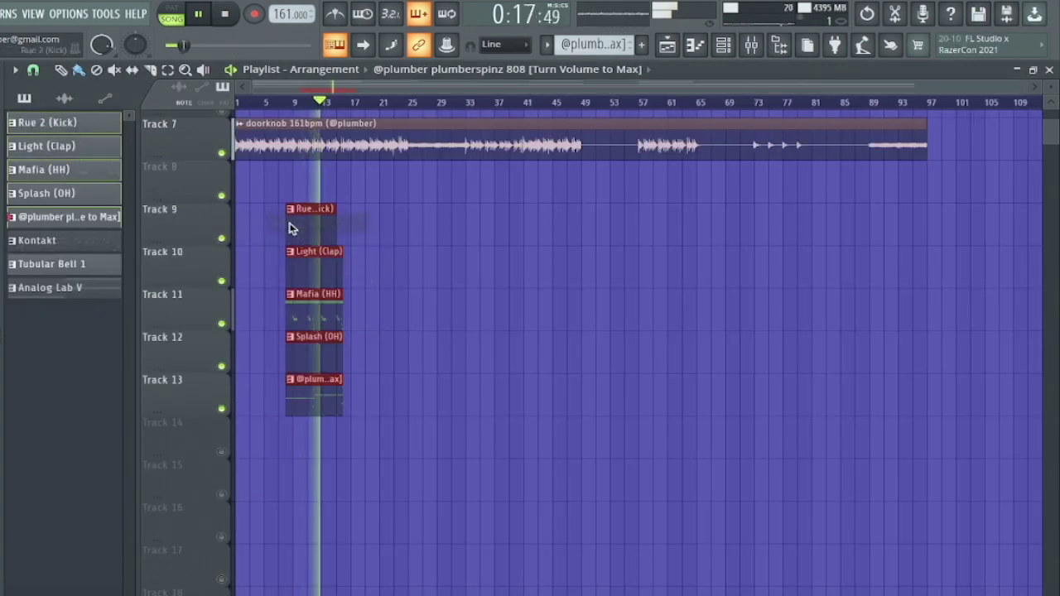
{"action": "key", "text": "ctrl+b"}
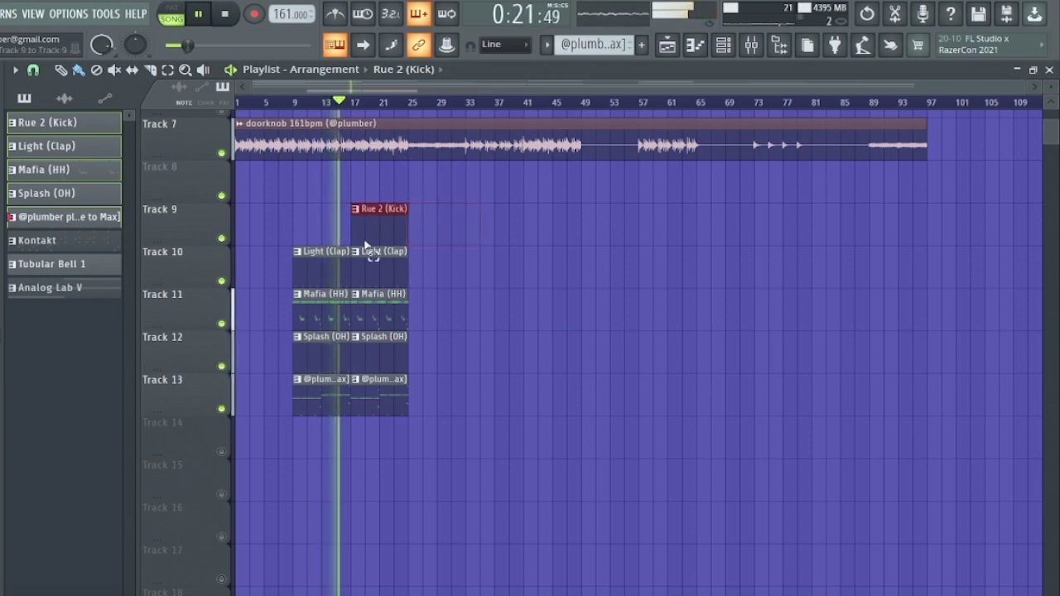
{"action": "left_click_drag", "start_coordinate": [365, 242], "coordinate": [244, 441]}
{"action": "key", "text": "ctrl+b"}
Delete the open hat clip at bar 25 and the kick clip at bar 33, and repeat the hi-hat, open hat and 808 clips in bars 41–48.
{"action": "right_click", "coordinate": [438, 347]}
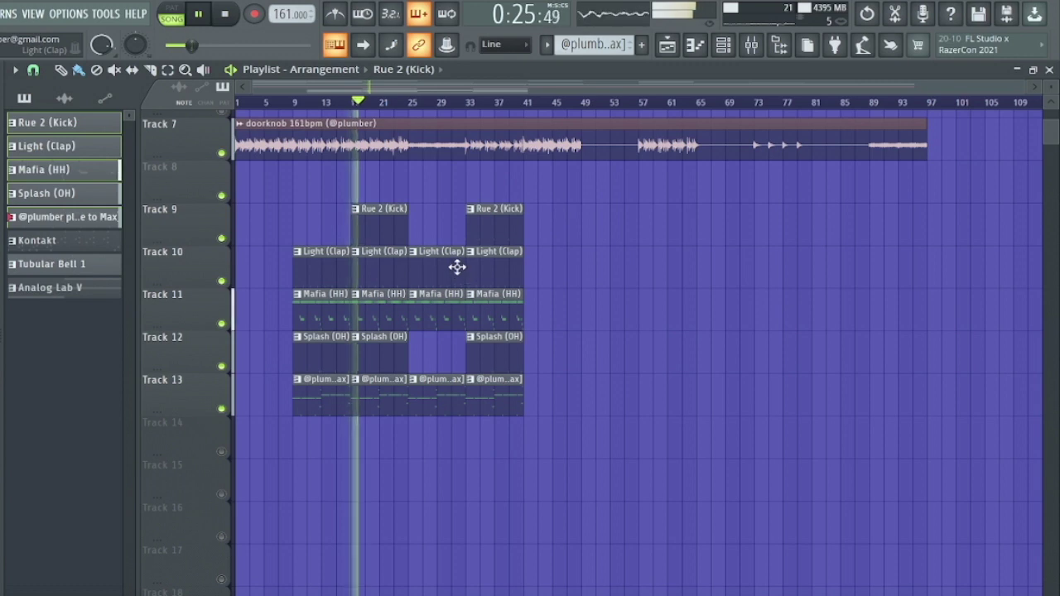
{"action": "scroll", "coordinate": [462, 268], "scroll_direction": "up", "scroll_amount": 2}
{"action": "right_click", "coordinate": [499, 230]}
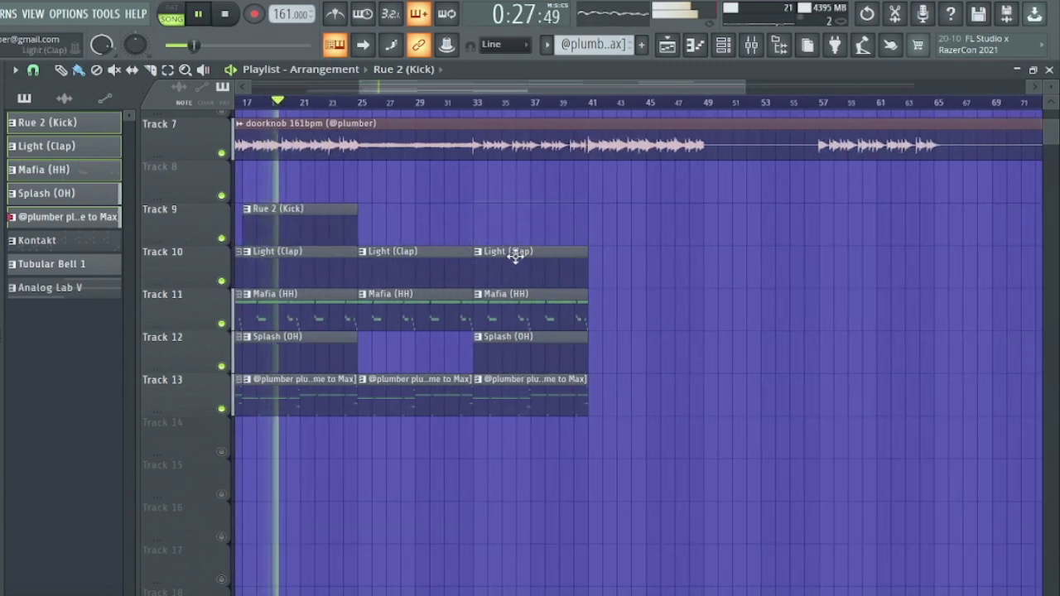
{"action": "scroll", "coordinate": [525, 275], "scroll_direction": "down", "scroll_amount": 2}
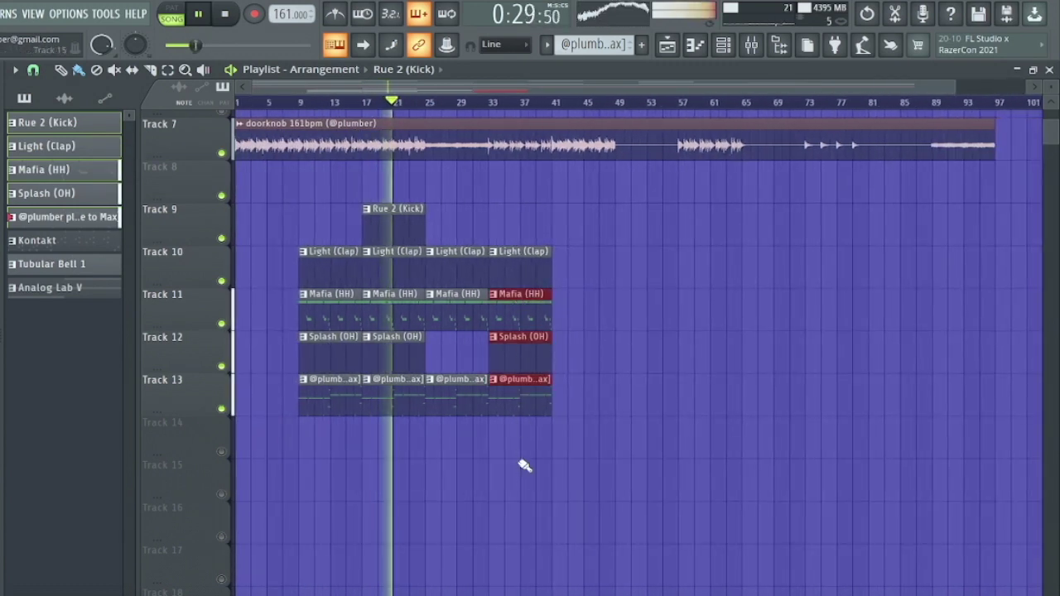
{"action": "key", "text": "ctrl+b"}
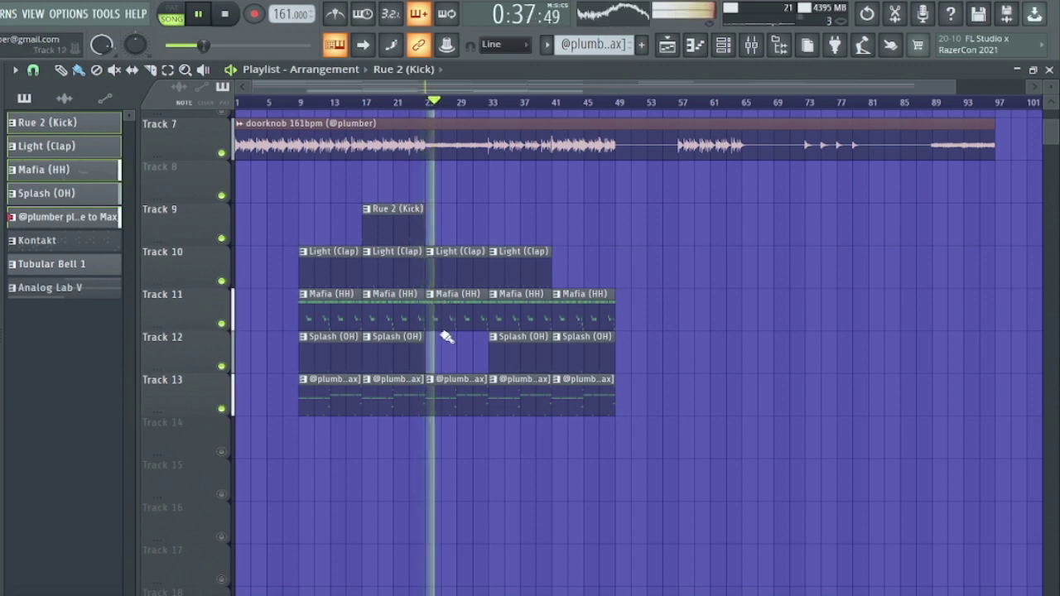
{"action": "scroll", "coordinate": [445, 335], "scroll_direction": "up", "scroll_amount": 3}
{"action": "left_click", "coordinate": [475, 317], "text": "shift"}
{"action": "right_click", "coordinate": [504, 320]}
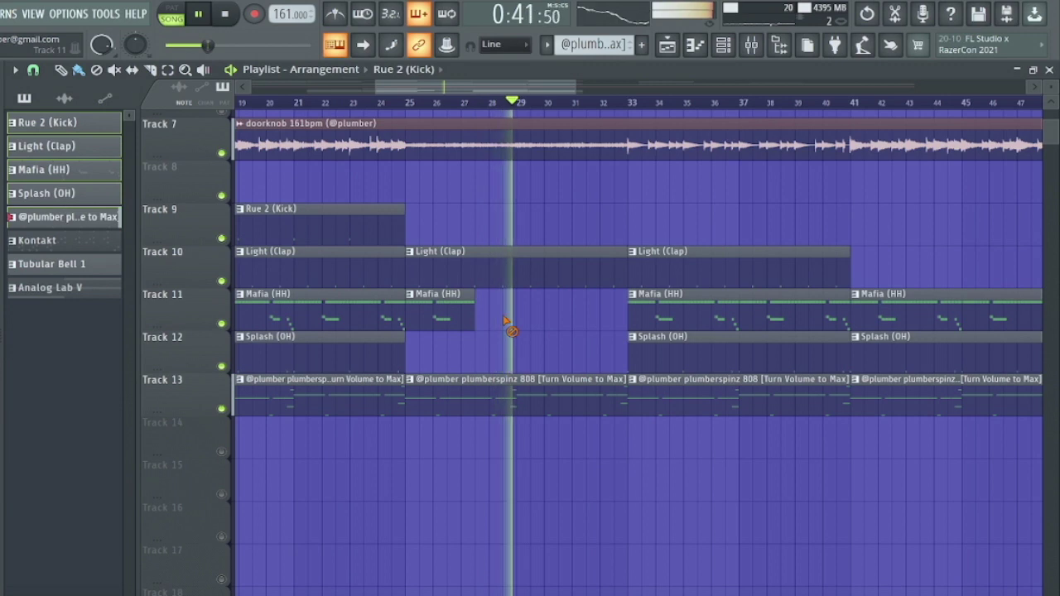
{"action": "key", "text": "ctrl+z"}
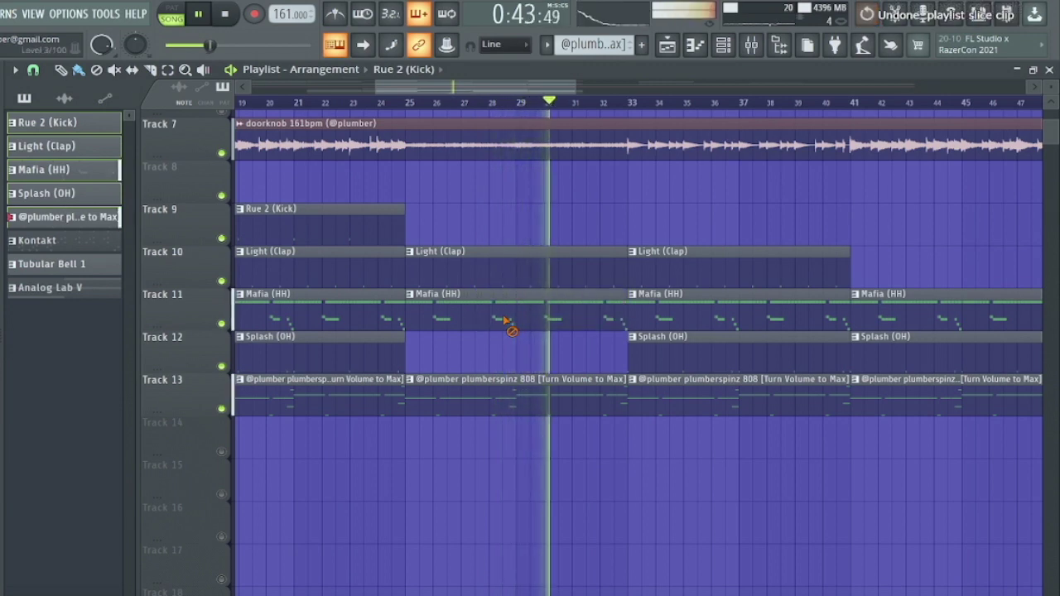
Cut the doorknob 161bpm audio clip at bar 49 and remove everything after it.
{"action": "scroll", "coordinate": [460, 344], "scroll_direction": "down", "scroll_amount": 3}
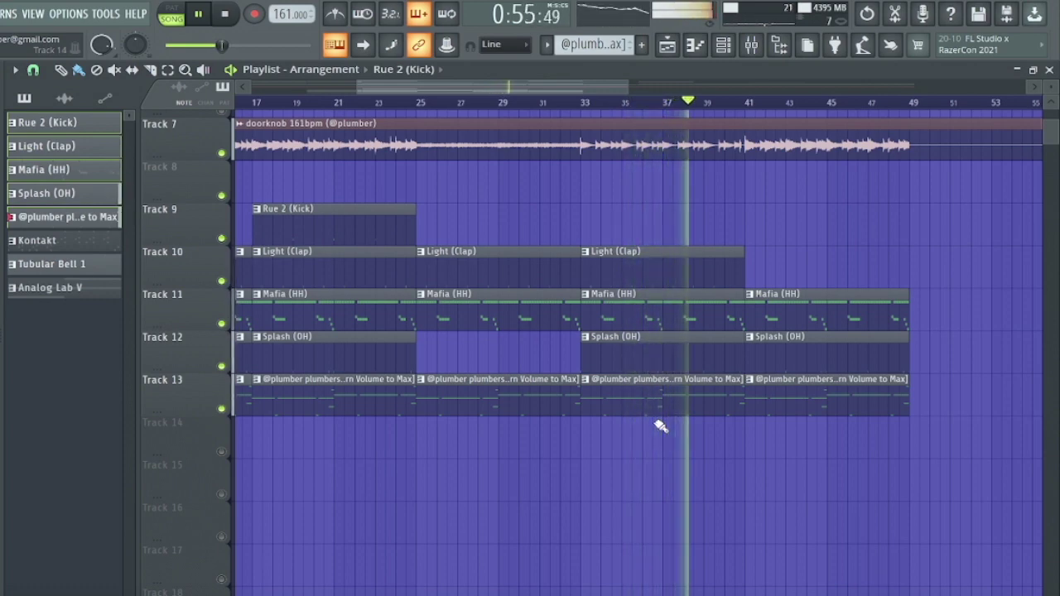
{"action": "scroll", "coordinate": [659, 426], "scroll_direction": "down", "scroll_amount": 2}
{"action": "scroll", "coordinate": [660, 426], "scroll_direction": "down", "scroll_amount": 2}
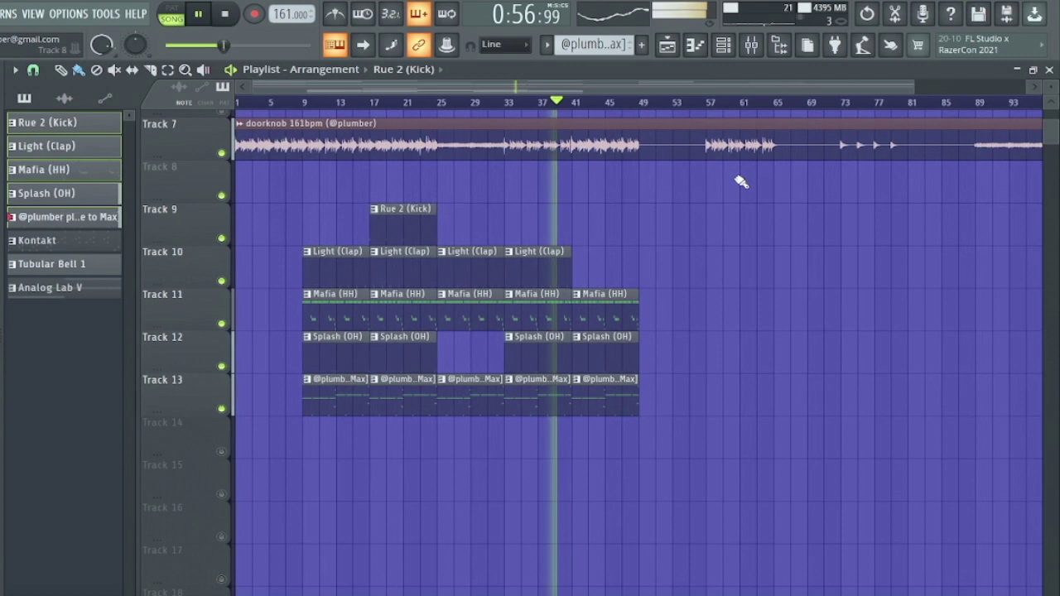
{"action": "right_click", "coordinate": [664, 145]}
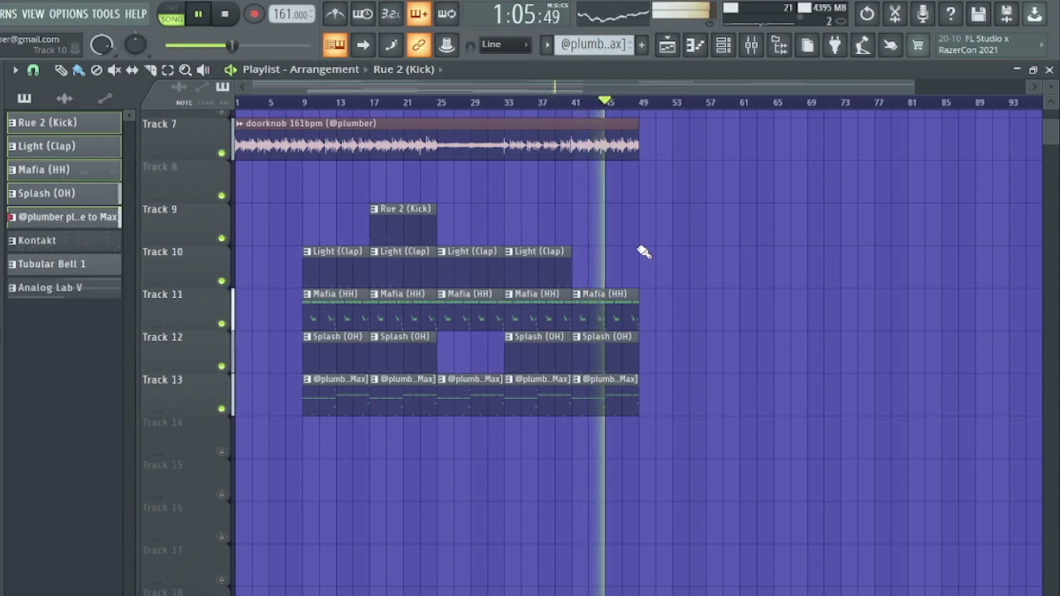
Slice off and delete the last beat of bar 40 from the clap, hi-hat, open hat and 808 clips.
{"action": "left_click", "coordinate": [570, 104]}
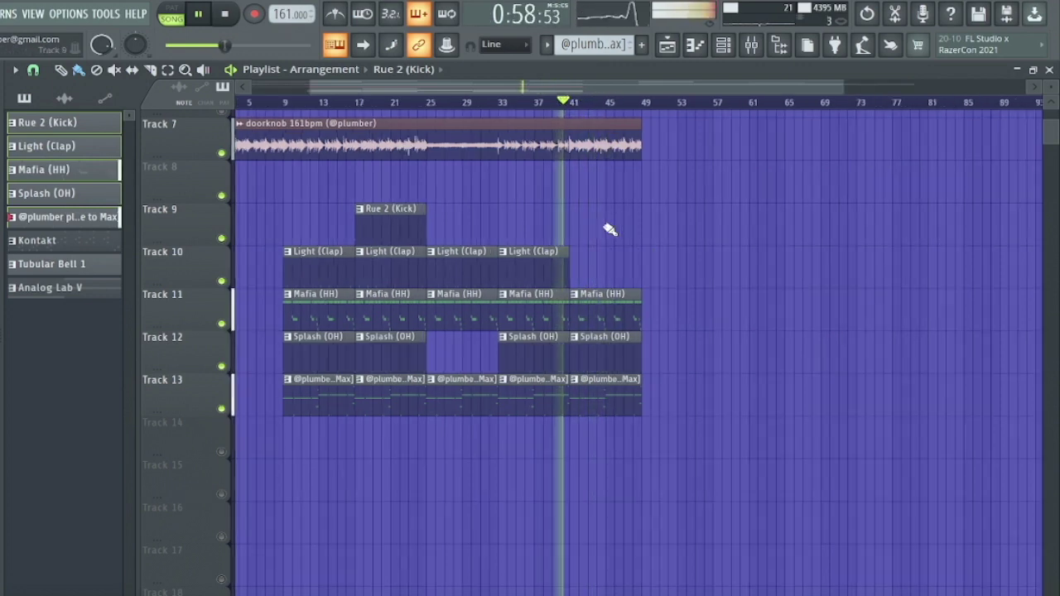
{"action": "scroll", "coordinate": [546, 228], "scroll_direction": "up", "scroll_amount": 5}
{"action": "key", "text": "space"}
{"action": "key", "text": "space"}
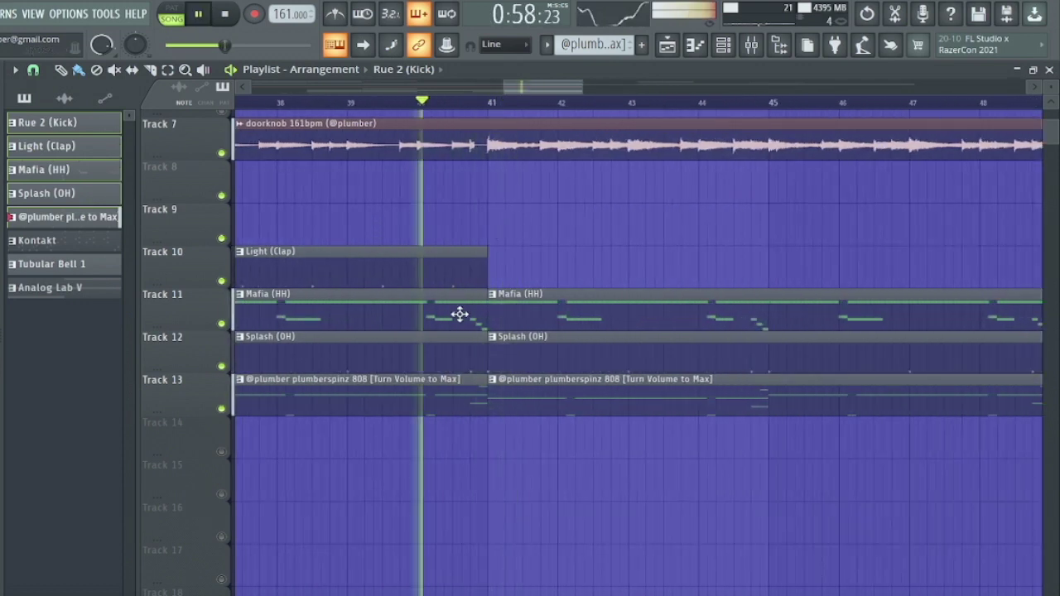
{"action": "key", "text": "space"}
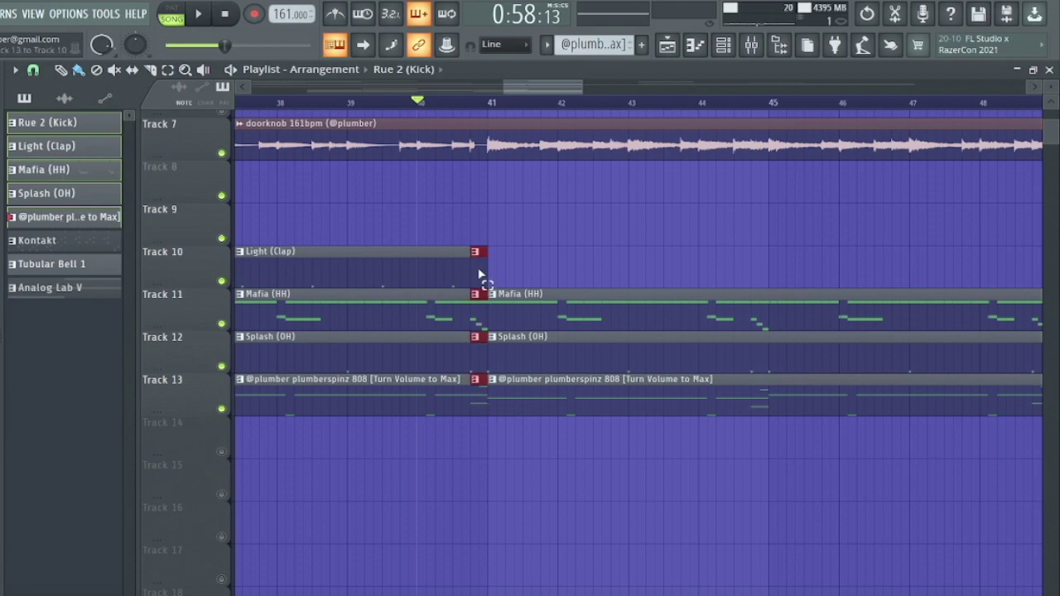
{"action": "key", "text": "Delete"}
{"action": "key", "text": "space"}
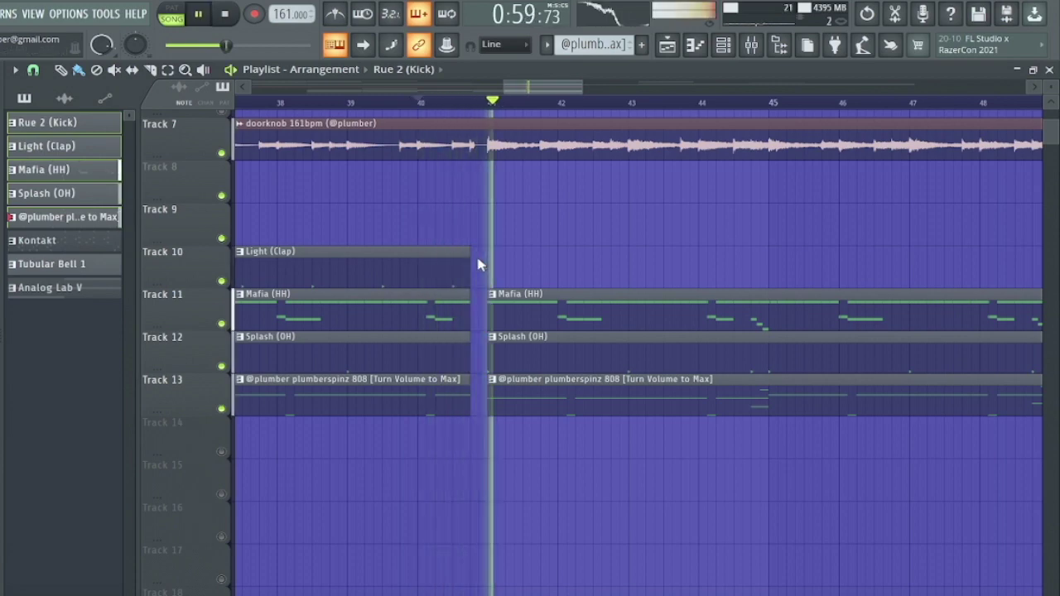
Play back the transition from bar 40 into bar 41 to check the drum dropout.
{"action": "scroll", "coordinate": [478, 265], "scroll_direction": "down", "scroll_amount": 5}
{"action": "key", "text": "space"}
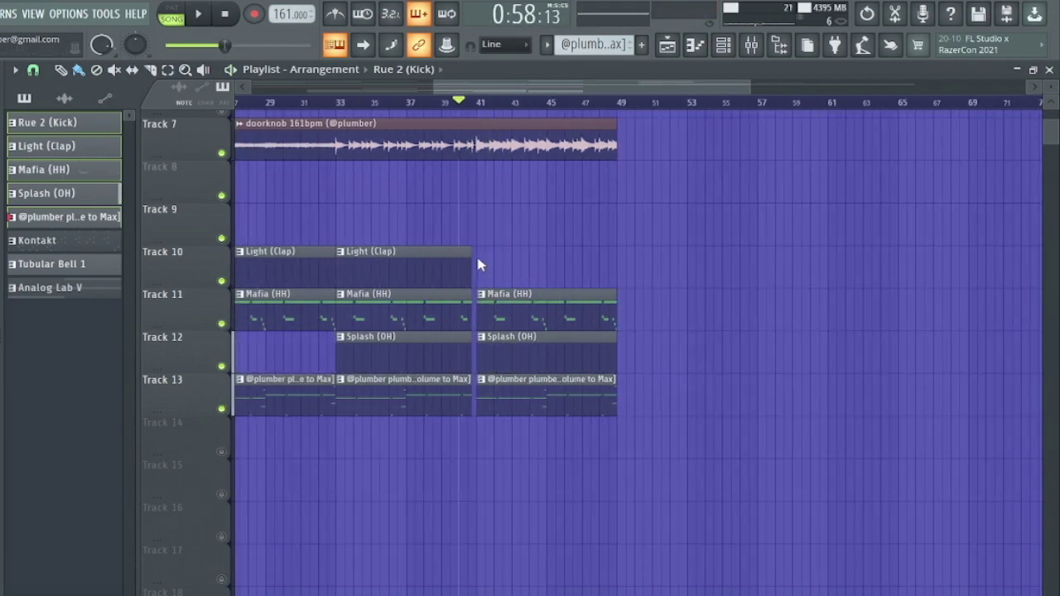
{"action": "key", "text": "space"}
{"action": "scroll", "coordinate": [478, 265], "scroll_direction": "down", "scroll_amount": 3}
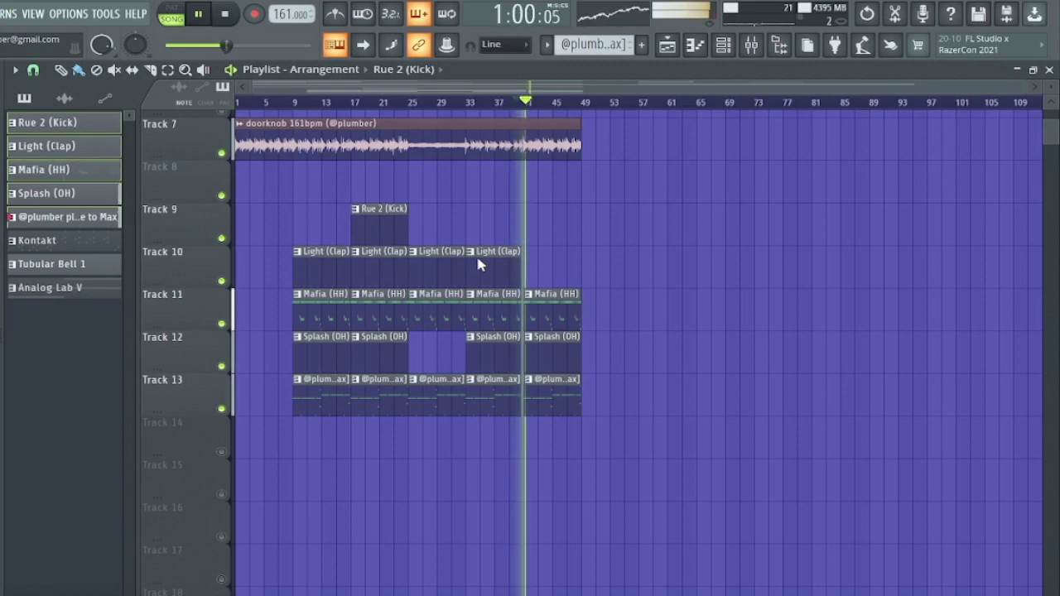
{"action": "left_click", "coordinate": [503, 102]}
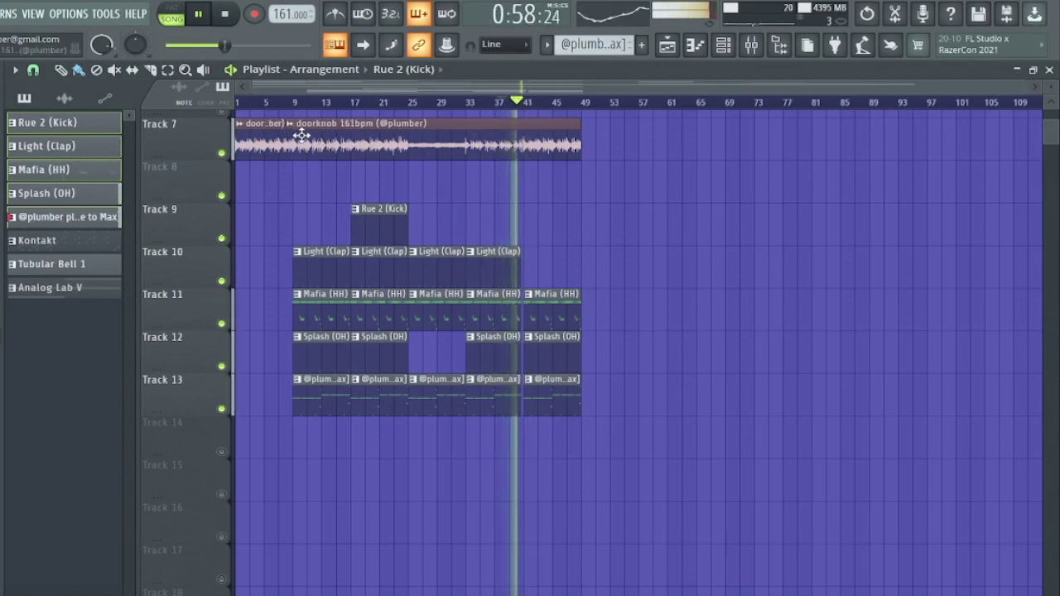
Undo the misplaced slice in the doorknob 161bpm audio clip and split it at bar 9 instead.
{"action": "key", "text": "ctrl+z"}
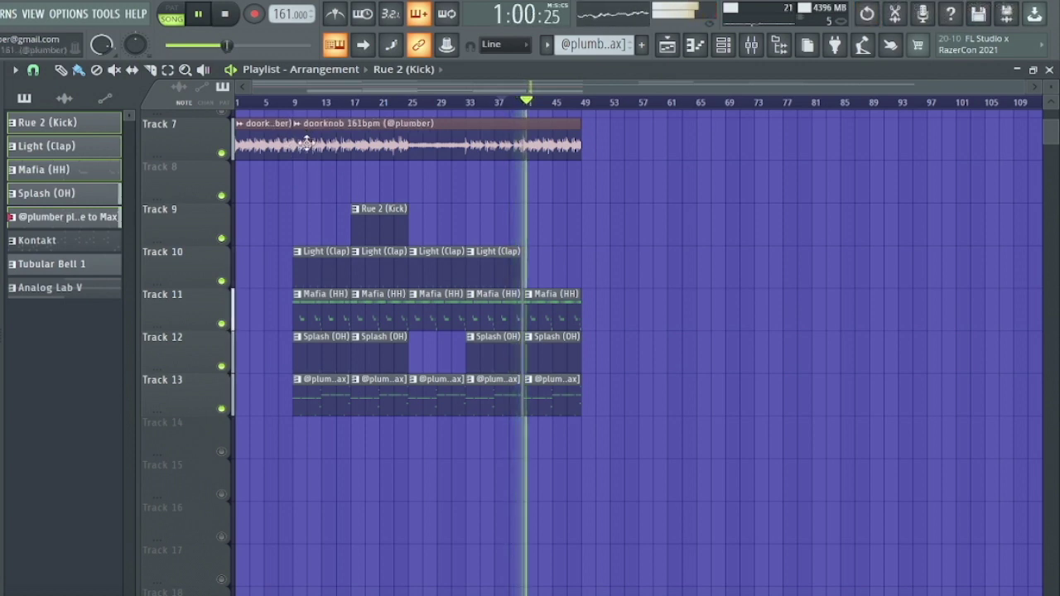
{"action": "left_click_drag", "start_coordinate": [306, 142], "coordinate": [694, 409]}
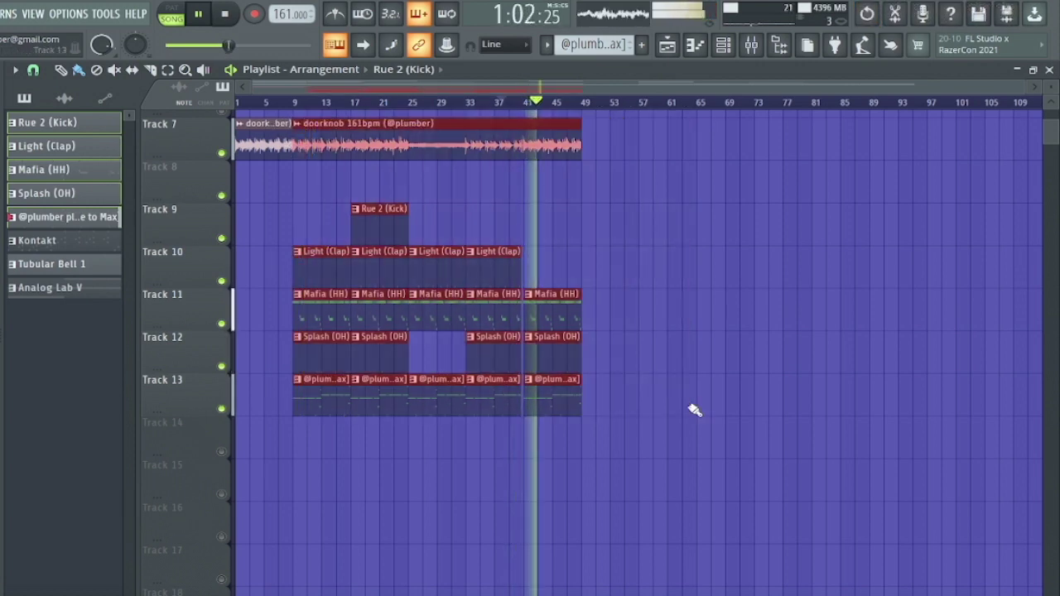
{"action": "right_click", "coordinate": [690, 411]}
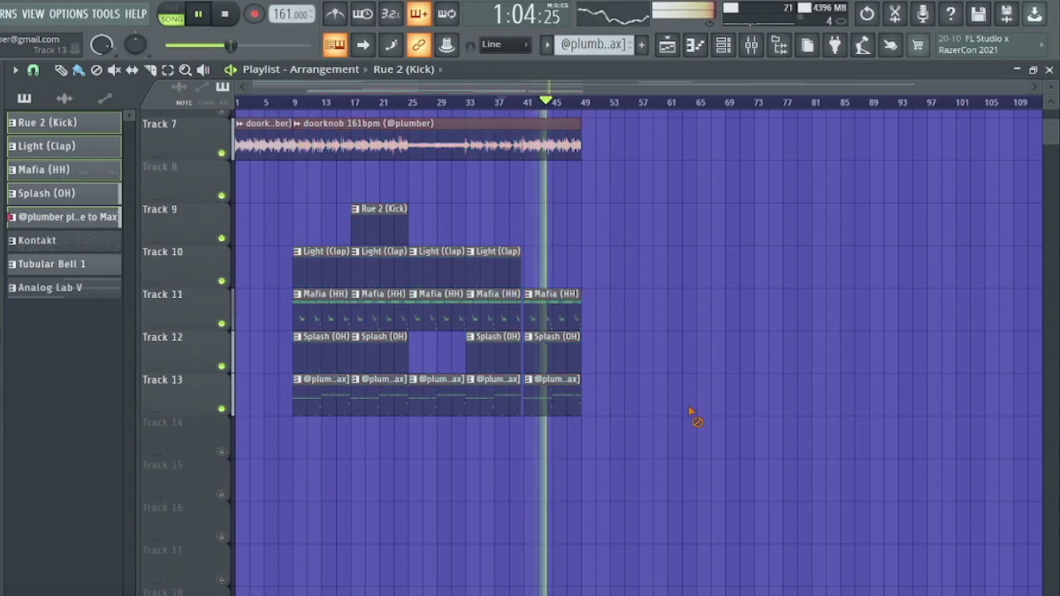
Slice off and delete bar 48 from the hi-hat, open hat and 808 clips.
{"action": "scroll", "coordinate": [623, 403], "scroll_direction": "up", "scroll_amount": 3}
{"action": "scroll", "coordinate": [515, 298], "scroll_direction": "up", "scroll_amount": 2}
{"action": "key", "text": "c"}
{"action": "left_click_drag", "start_coordinate": [507, 242], "coordinate": [530, 310]}
{"action": "key", "text": "Delete"}
{"action": "scroll", "coordinate": [530, 311], "scroll_direction": "down", "scroll_amount": 5}
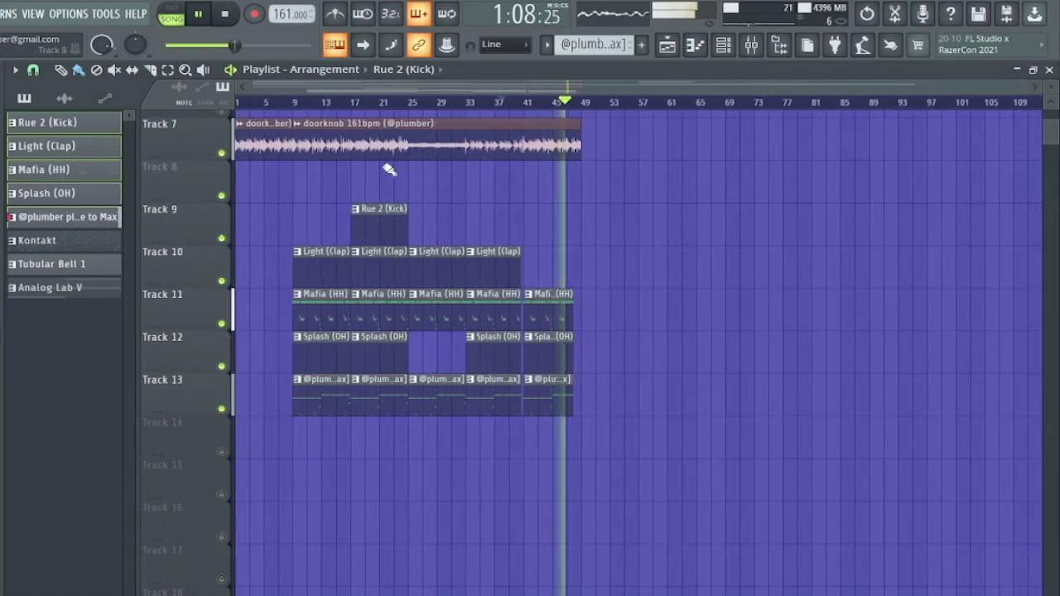
Duplicate all clips from bar 9 to bar 49 twice, placing the copies at bars 49 and 89.
{"action": "left_click_drag", "start_coordinate": [313, 132], "coordinate": [766, 457]}
{"action": "key", "text": "ctrl+b"}
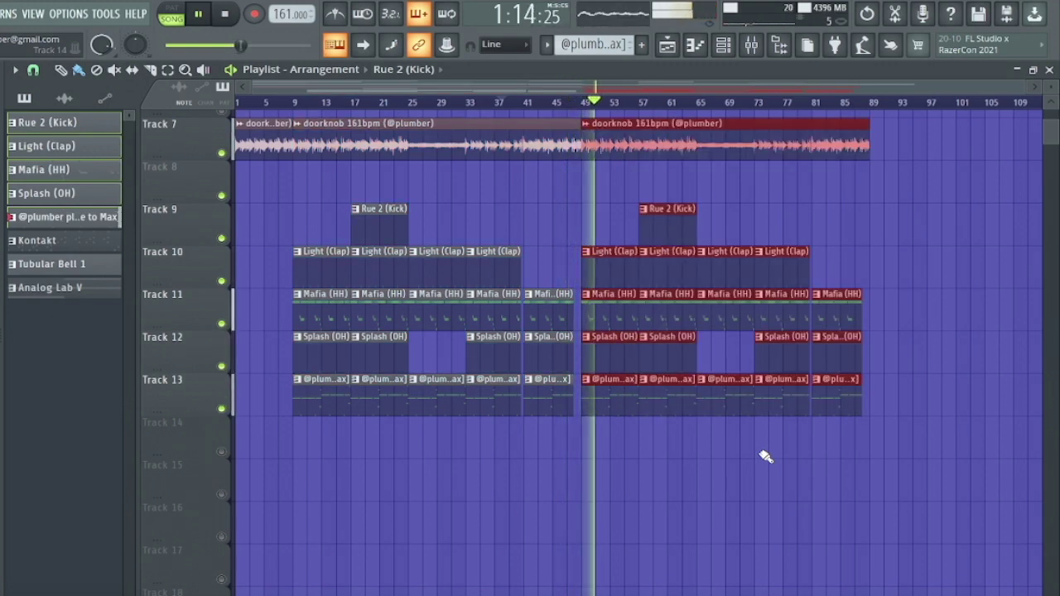
{"action": "key", "text": "ctrl+b"}
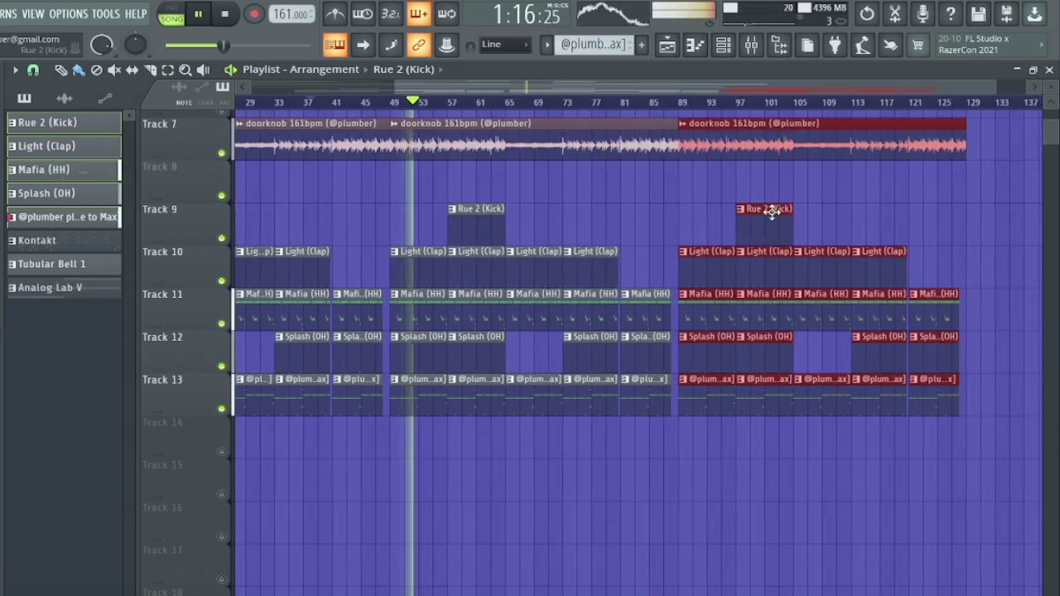
Split the last doorknob audio clip at bar 105, delete everything after it, and duplicate the bar 89 to 105 section to bar 105.
{"action": "scroll", "coordinate": [771, 210], "scroll_direction": "down", "scroll_amount": 2}
{"action": "left_click_drag", "start_coordinate": [830, 128], "coordinate": [829, 126]}
{"action": "left_click_drag", "start_coordinate": [829, 128], "coordinate": [977, 497]}
{"action": "key", "text": "Delete"}
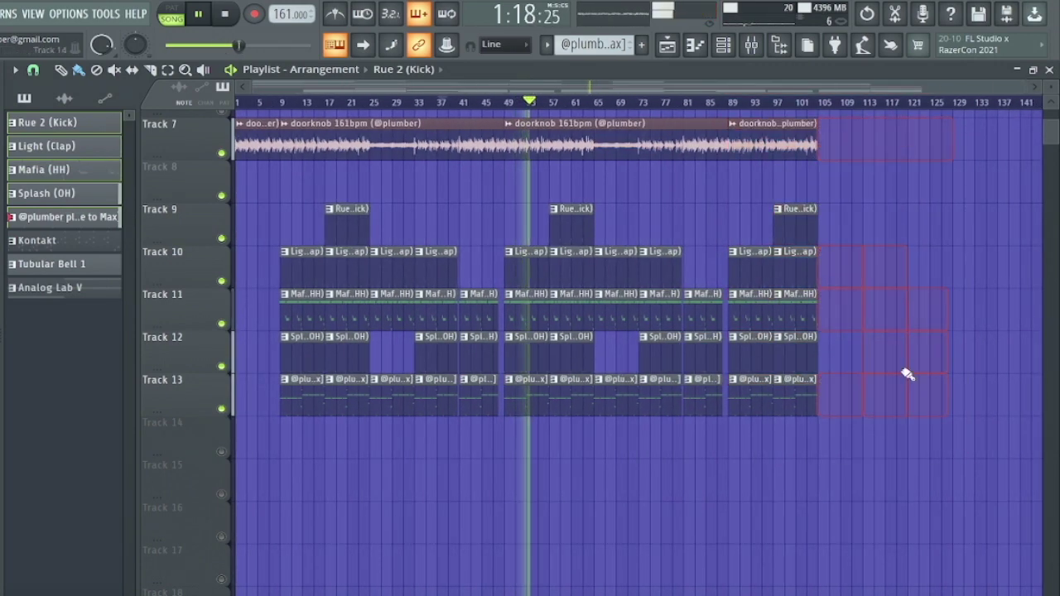
{"action": "left_click_drag", "start_coordinate": [751, 124], "coordinate": [884, 447]}
{"action": "key", "text": "ctrl+b"}
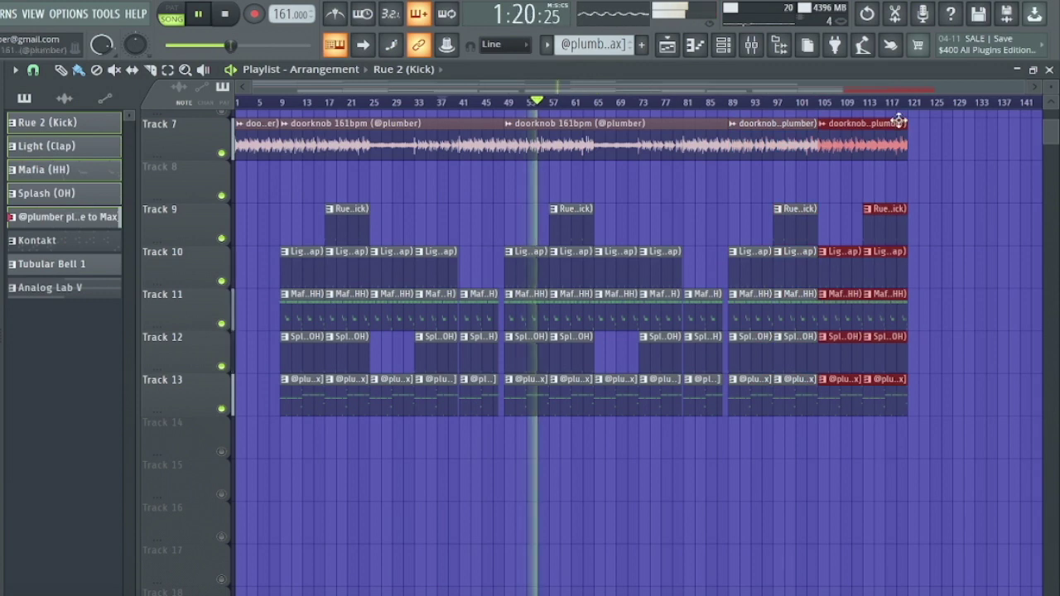
Replace the drum and 808 clips at bar 97 with the shortened hi-hat, open hat and 808 clips from bar 81, plus clap and kick clips.
{"action": "left_click_drag", "start_coordinate": [794, 220], "coordinate": [795, 389]}
{"action": "key", "text": "Delete"}
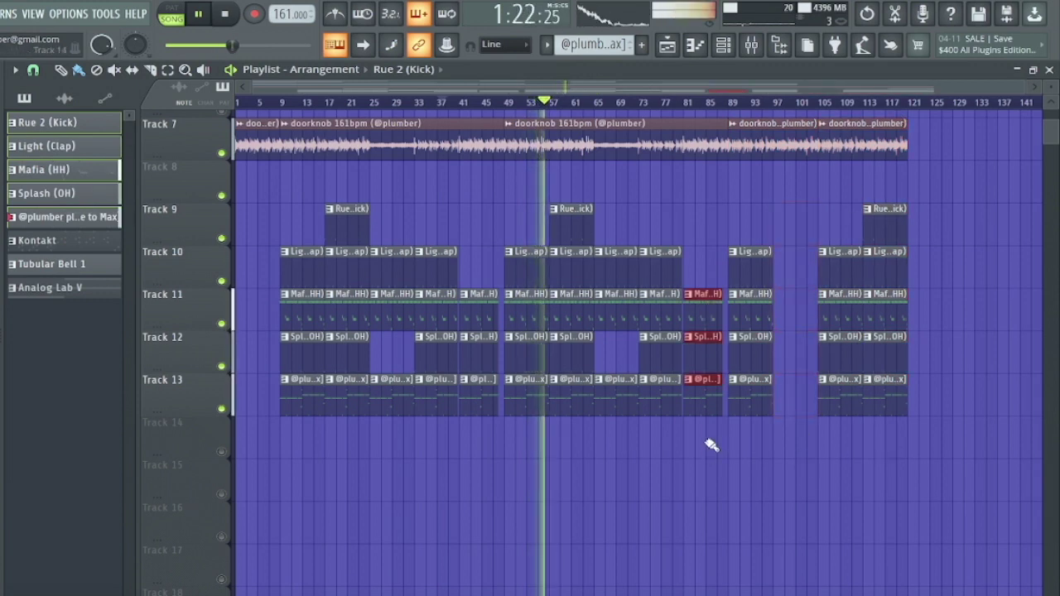
{"action": "left_click_drag", "start_coordinate": [704, 403], "coordinate": [782, 403]}
{"action": "left_click", "coordinate": [761, 263]}
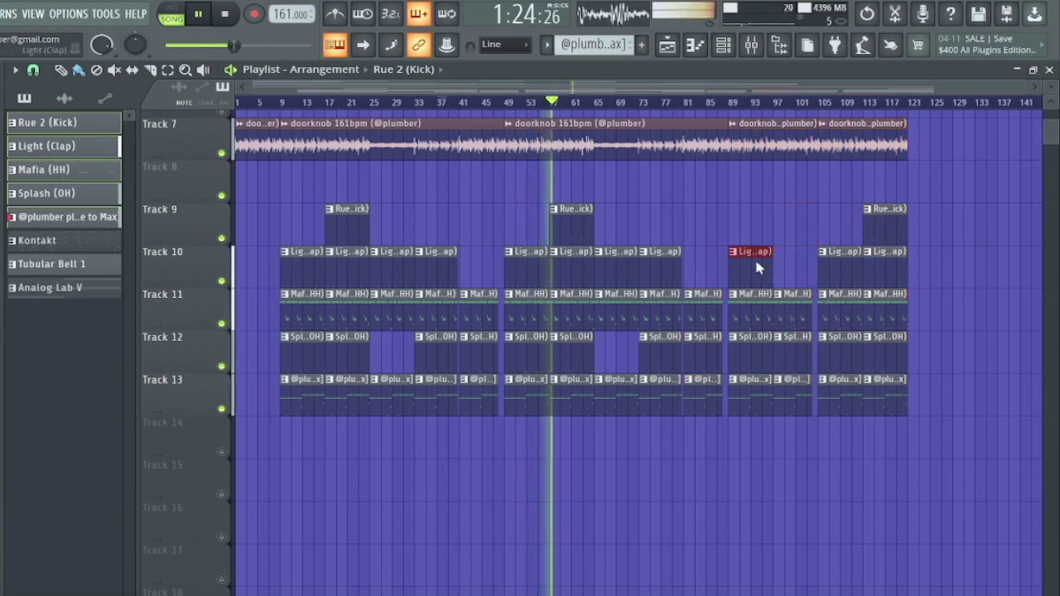
{"action": "key", "text": "ctrl+b"}
{"action": "left_click", "coordinate": [787, 223]}
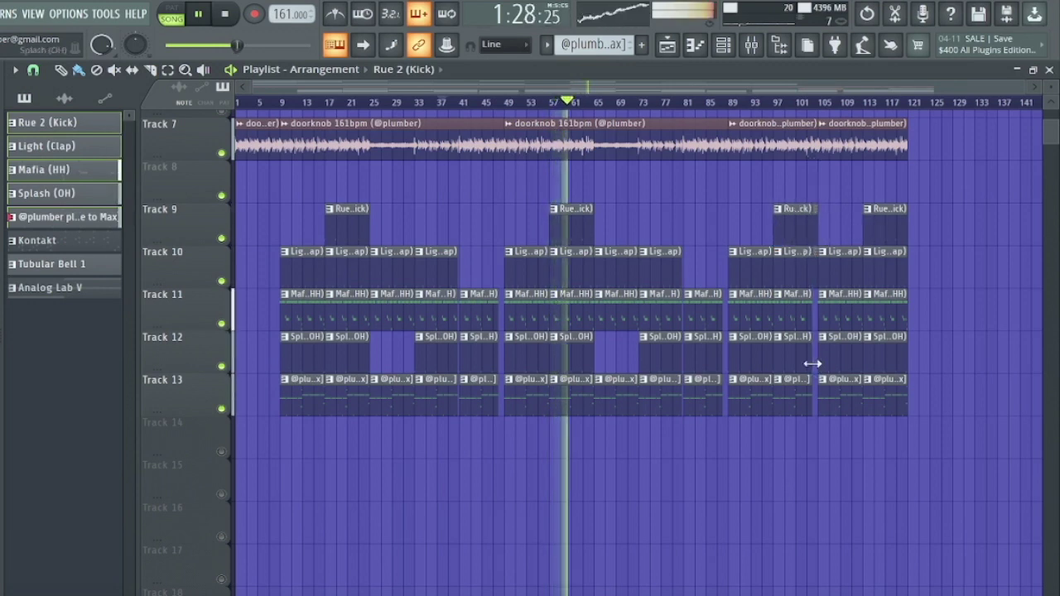
Delete the last kick clip, split the final doorknob audio clip at bar 113 and remove all clips after that bar.
{"action": "scroll", "coordinate": [818, 316], "scroll_direction": "up", "scroll_amount": 1}
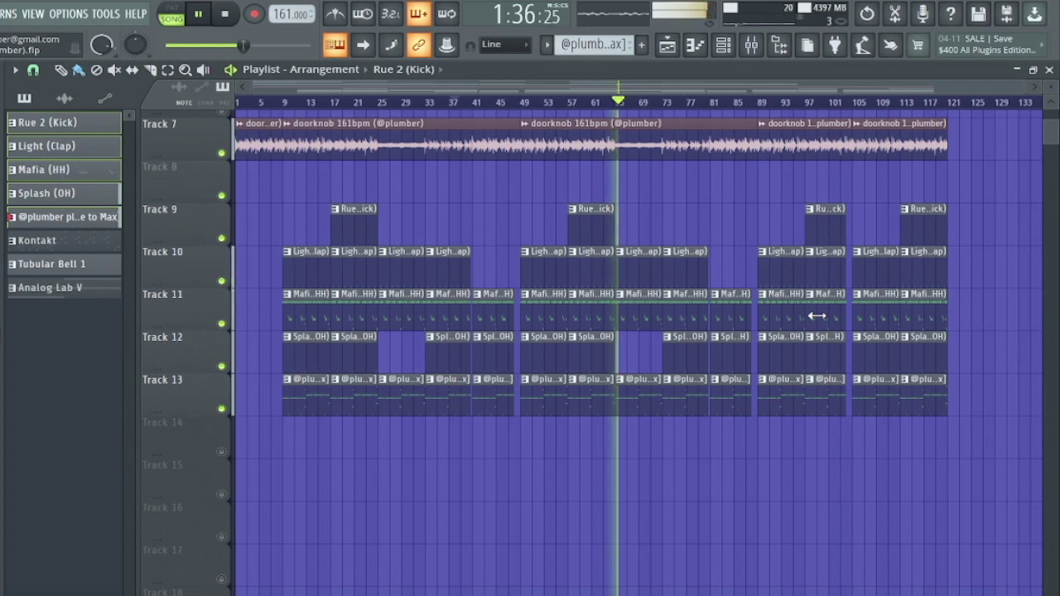
{"action": "right_click", "coordinate": [914, 231]}
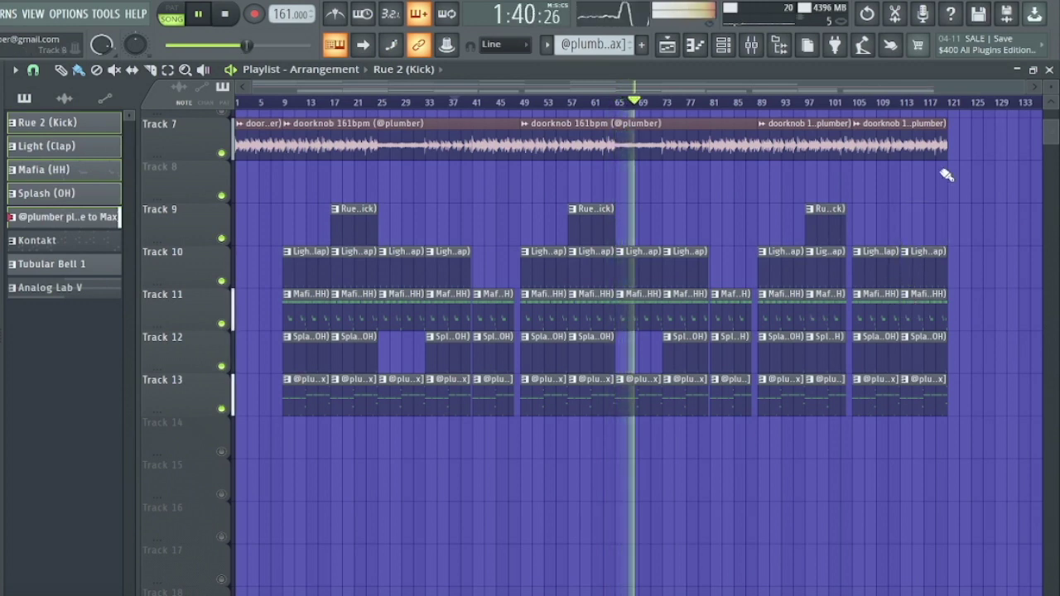
{"action": "right_click", "coordinate": [903, 135], "text": "shift"}
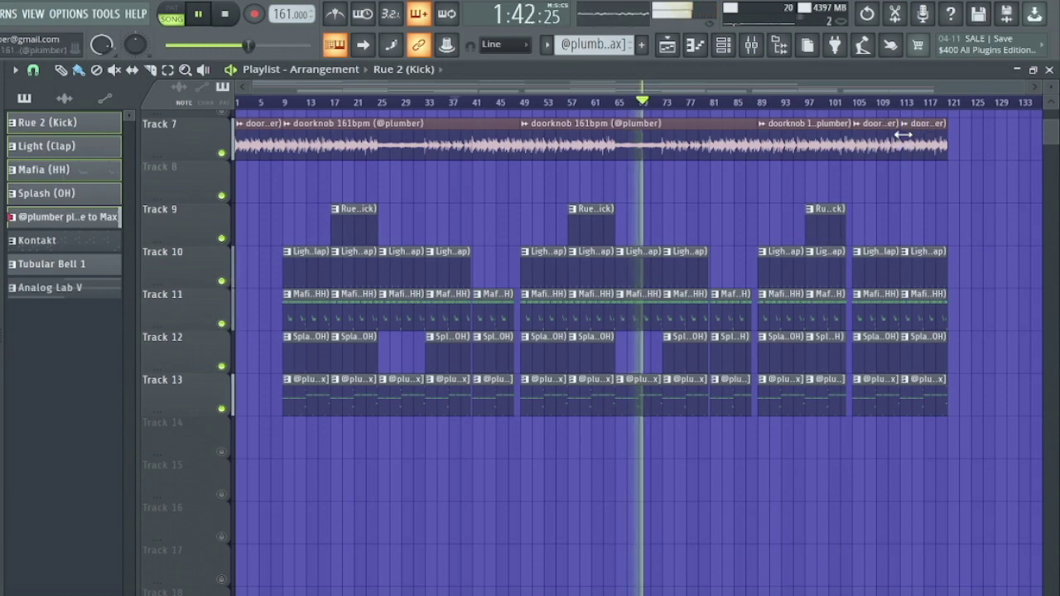
{"action": "left_click_drag", "start_coordinate": [902, 133], "coordinate": [1003, 437]}
{"action": "key", "text": "Delete"}
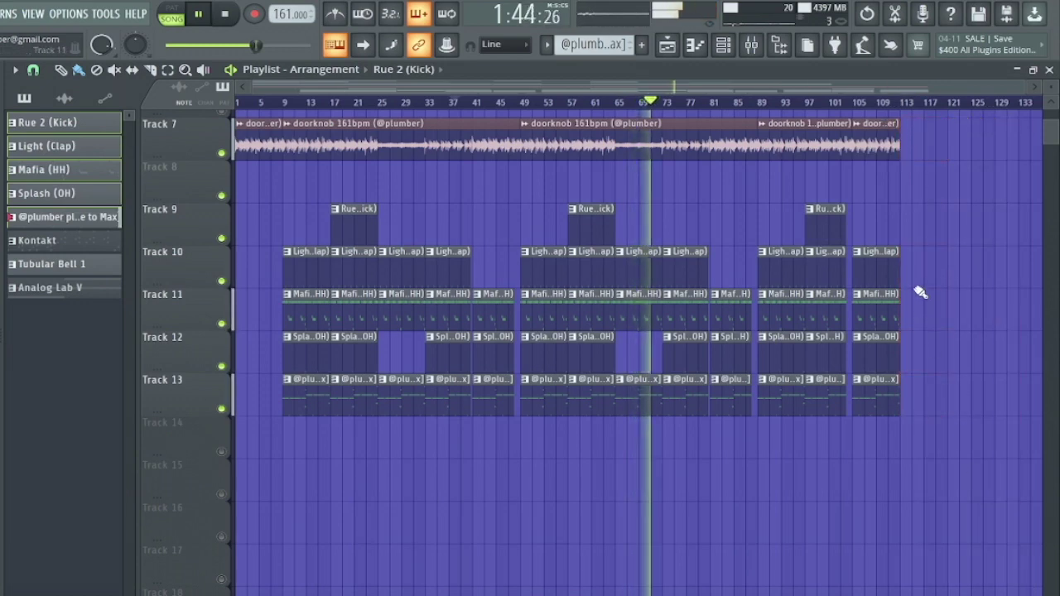
Trim the end of the final hi-hat clip slightly before bar 113.
{"action": "scroll", "coordinate": [919, 292], "scroll_direction": "up", "scroll_amount": 3}
{"action": "scroll", "coordinate": [953, 296], "scroll_direction": "up", "scroll_amount": 2}
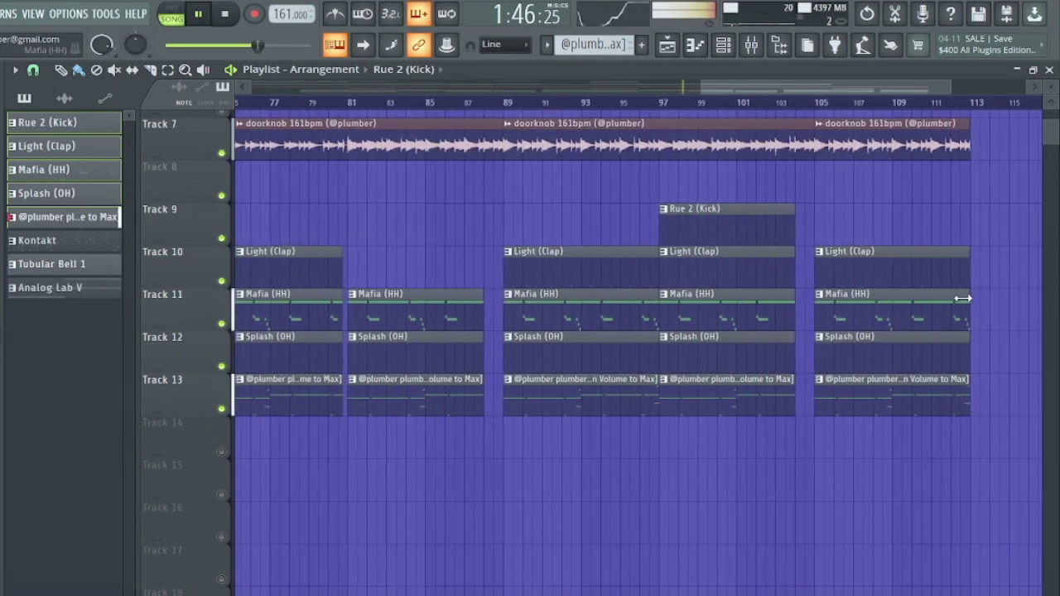
{"action": "scroll", "coordinate": [912, 374], "scroll_direction": "down", "scroll_amount": 5}
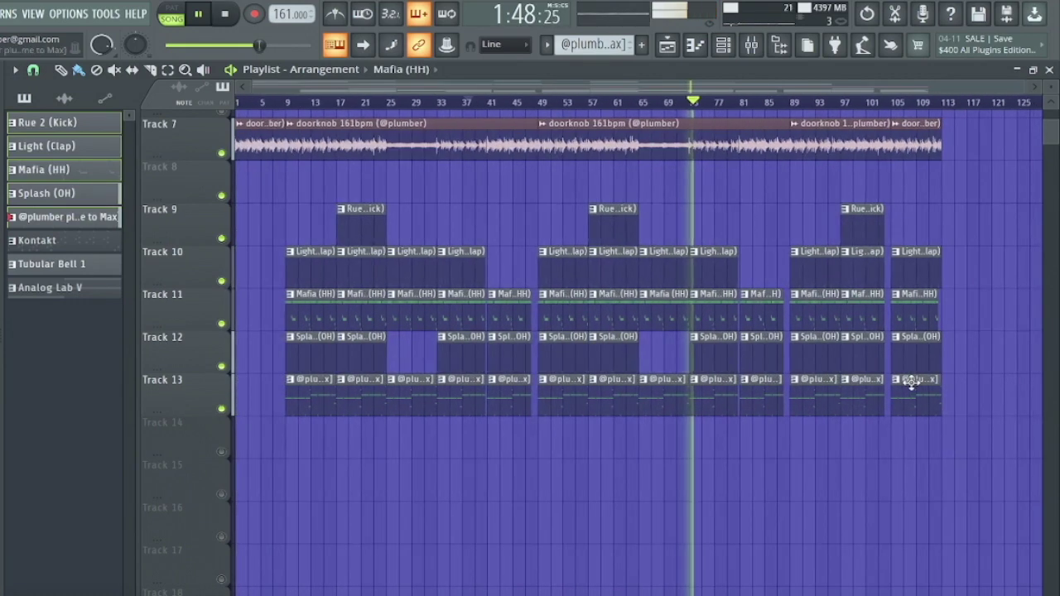
{"action": "scroll", "coordinate": [1020, 114], "scroll_direction": "up", "scroll_amount": 1}
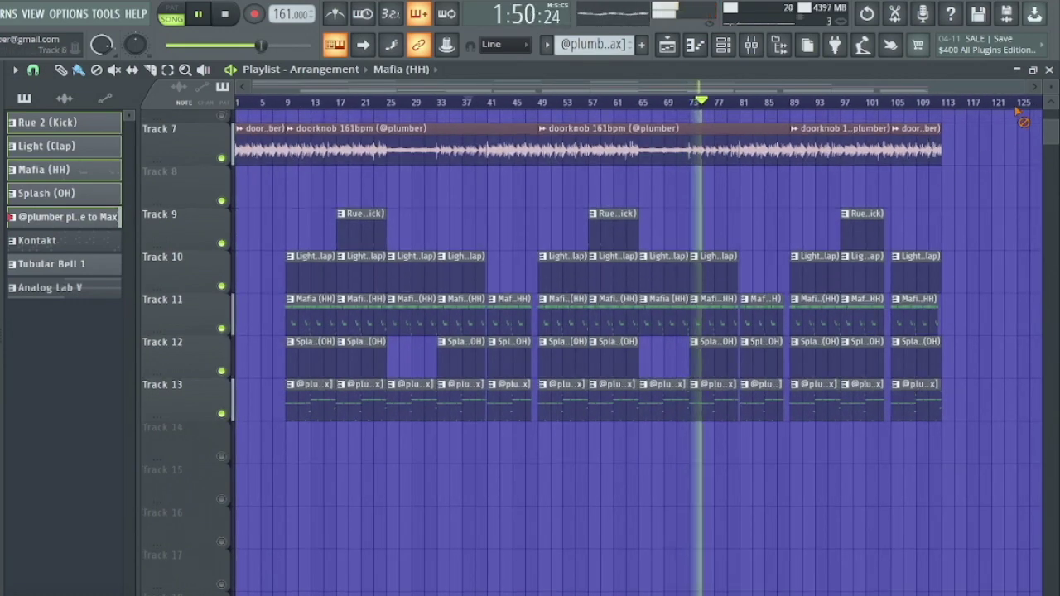